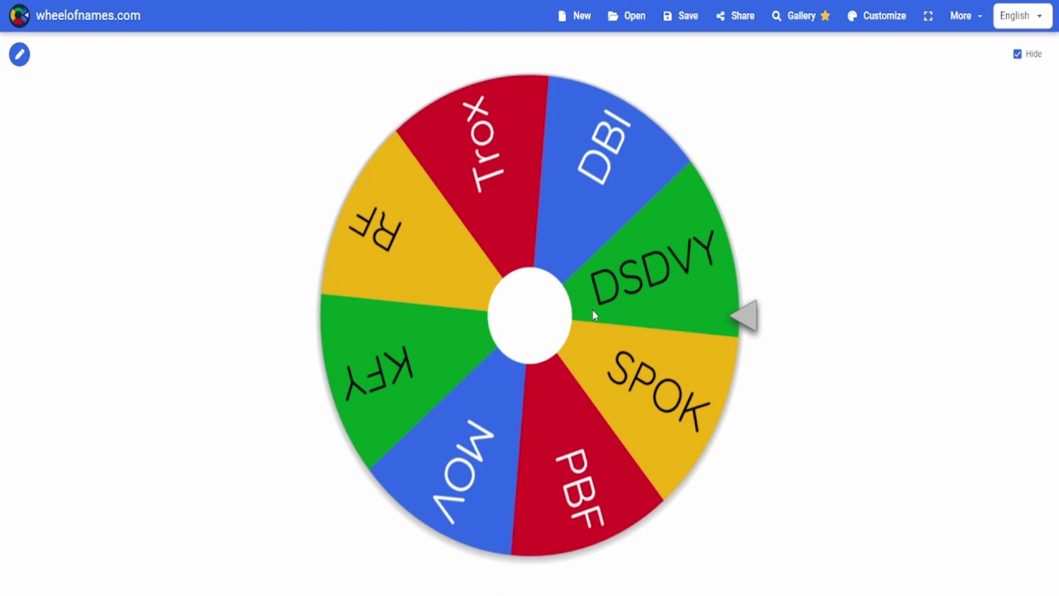
# - Spin the ticker wheel to choose a stock and locate the PBF row in the Stock Recomendations spreadsheet
pyautogui.click(593, 311)
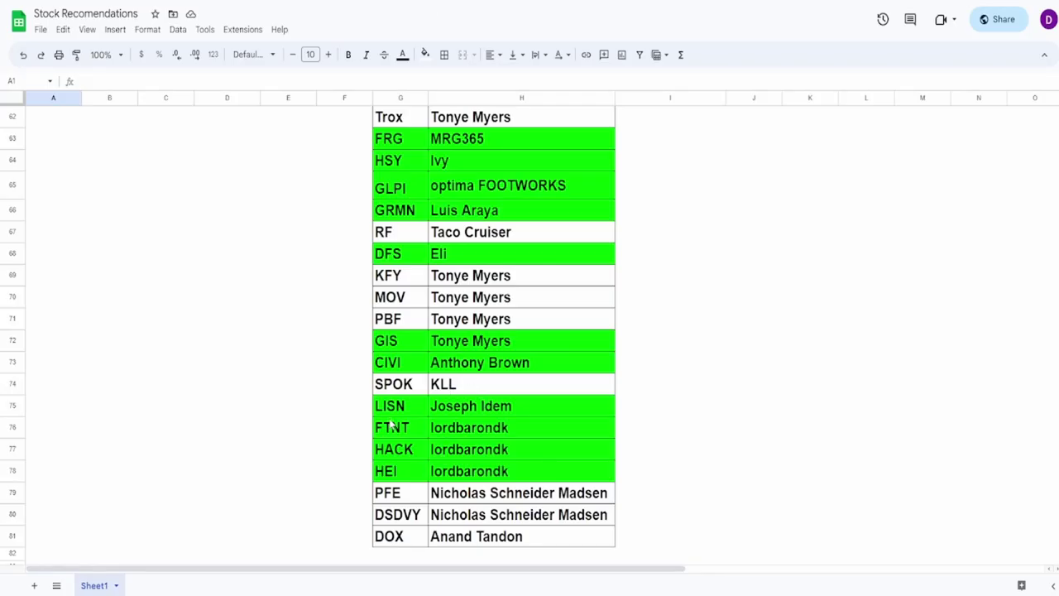
pyautogui.scroll(1, 393, 424)
pyautogui.moveTo(409, 364); pyautogui.dragTo(612, 370)
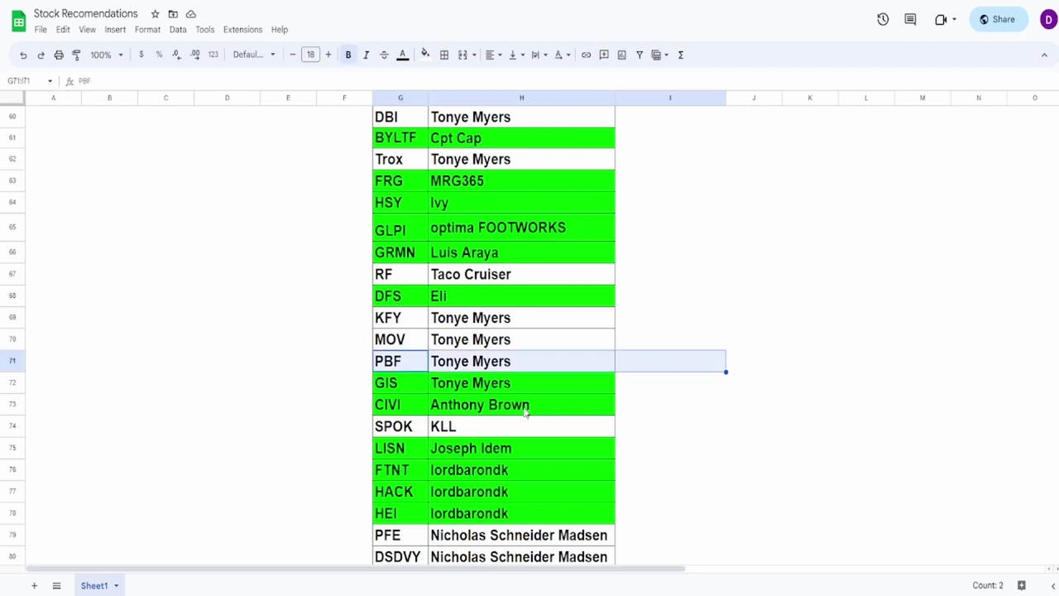
pyautogui.scroll(-1, 527, 413)
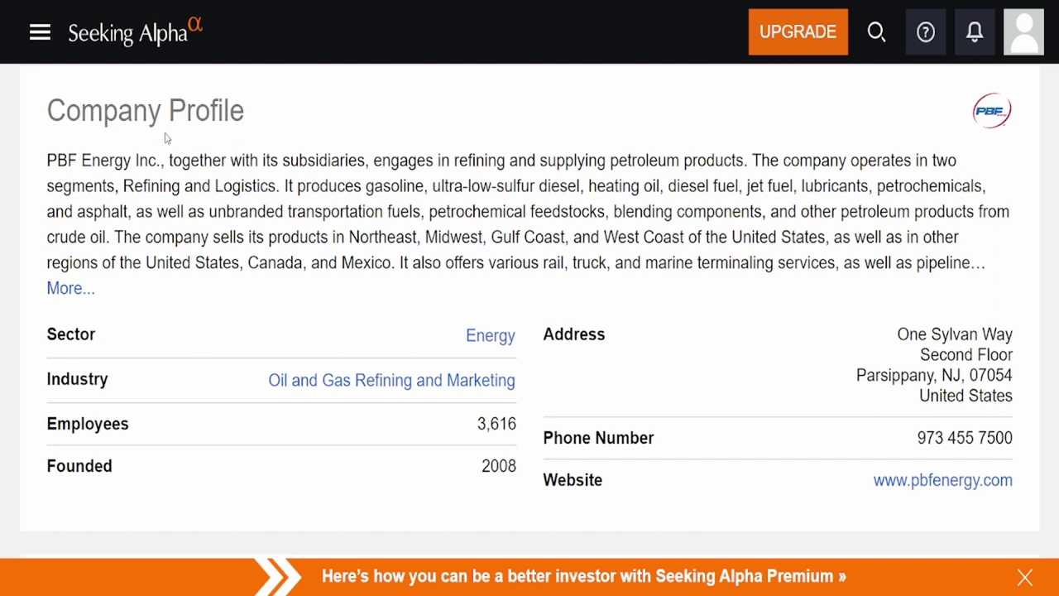
# - Read PBF Energy's company profile on Seeking Alpha, highlighting its refining business, its segments and the products it makes
pyautogui.moveTo(181, 159); pyautogui.dragTo(494, 159)
pyautogui.click(506, 159)
pyautogui.moveTo(564, 160); pyautogui.dragTo(704, 161)
pyautogui.click(837, 178)
pyautogui.moveTo(821, 162); pyautogui.dragTo(896, 162)
pyautogui.moveTo(153, 185); pyautogui.dragTo(469, 187)
pyautogui.click(303, 187)
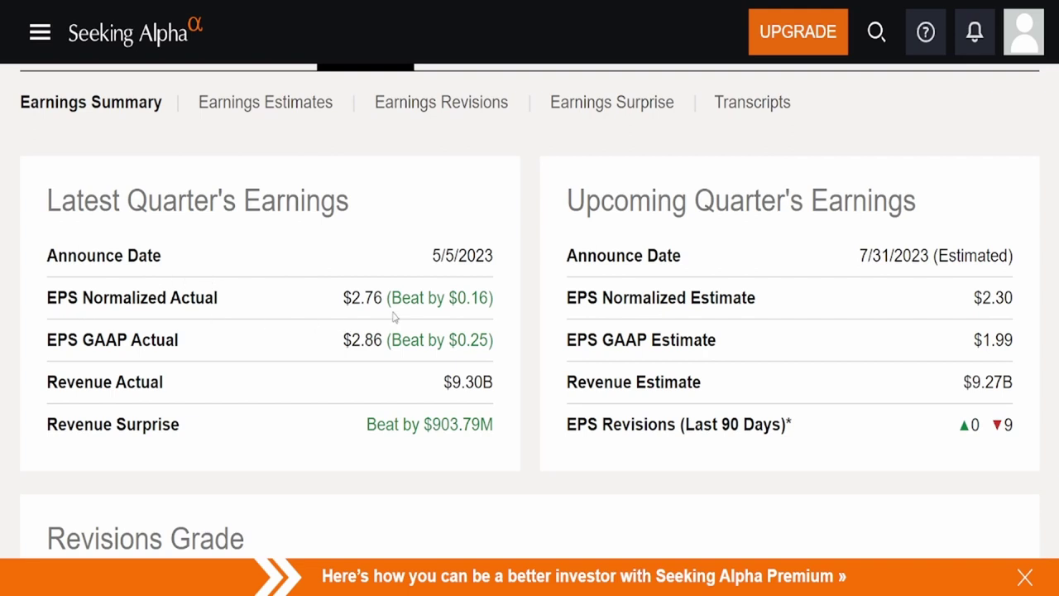
# - Review the normalized and GAAP EPS actuals in PBF's latest quarterly earnings
pyautogui.moveTo(354, 298); pyautogui.dragTo(498, 293)
pyautogui.click(496, 312)
pyautogui.moveTo(342, 339); pyautogui.dragTo(424, 340)
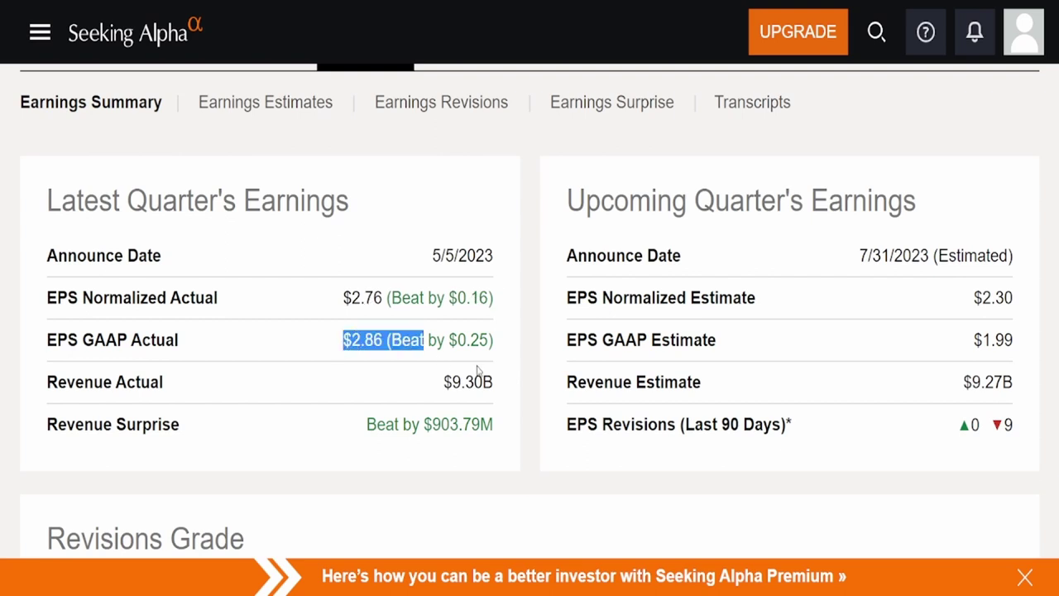
pyautogui.click(429, 346)
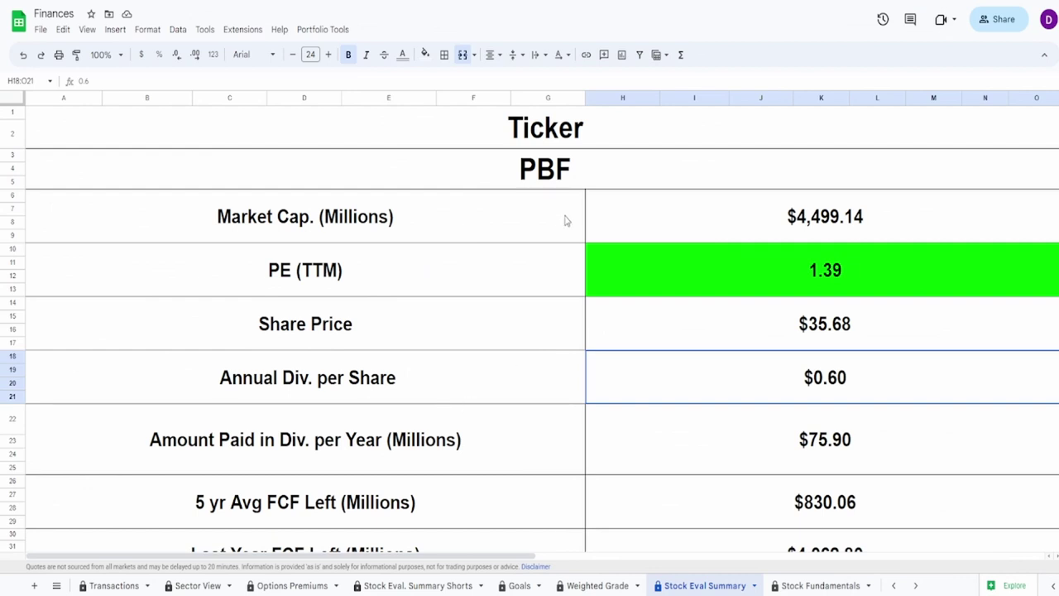
# - Check PBF's market cap, PE (TTM) and share price in the Stock Eval Summary sheet of the Finances spreadsheet
pyautogui.click(564, 187)
pyautogui.click(805, 218)
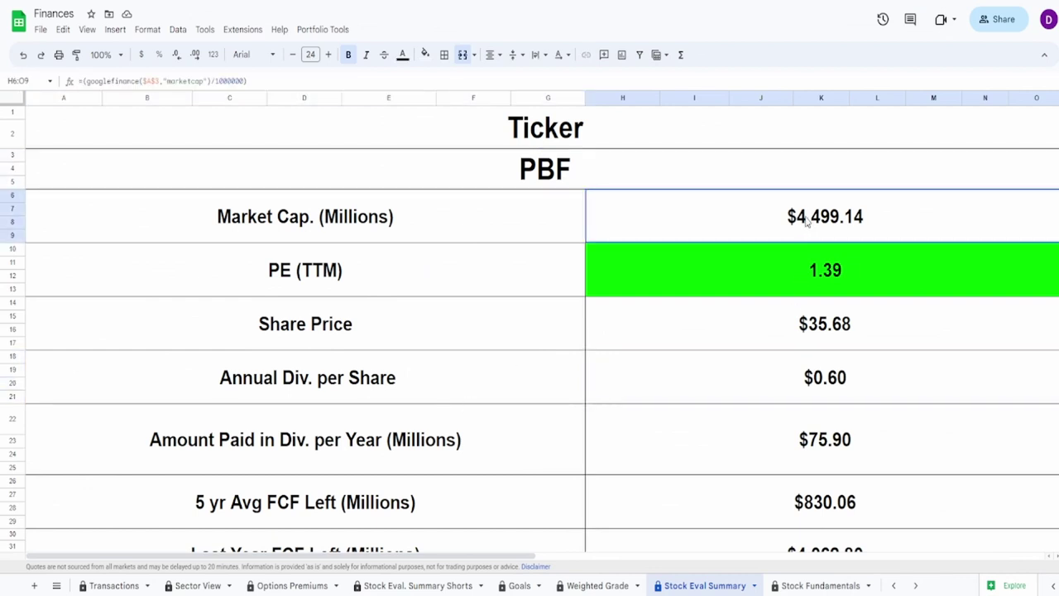
pyautogui.click(798, 263)
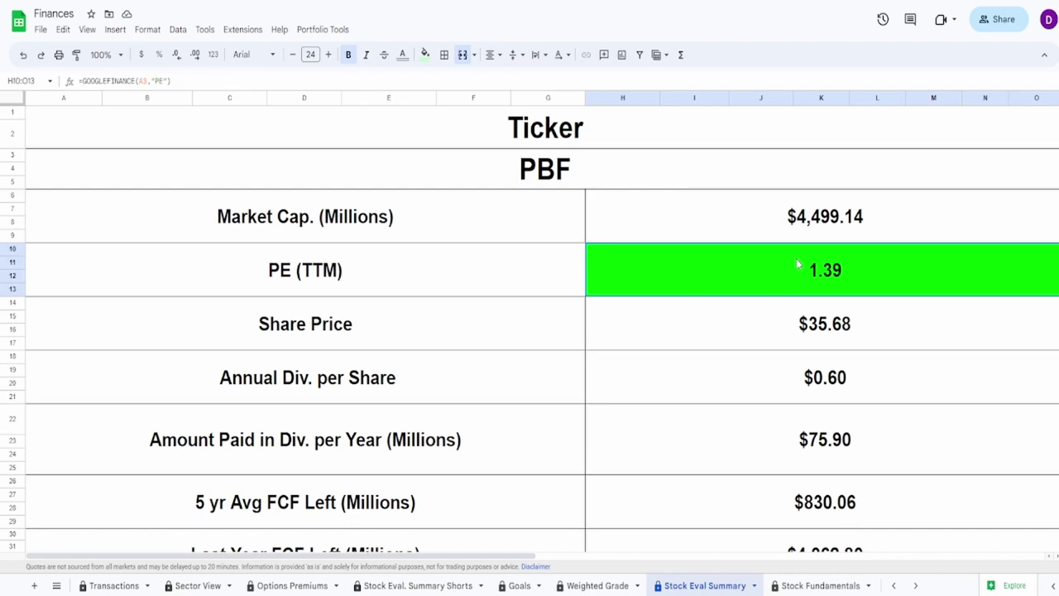
pyautogui.click(775, 331)
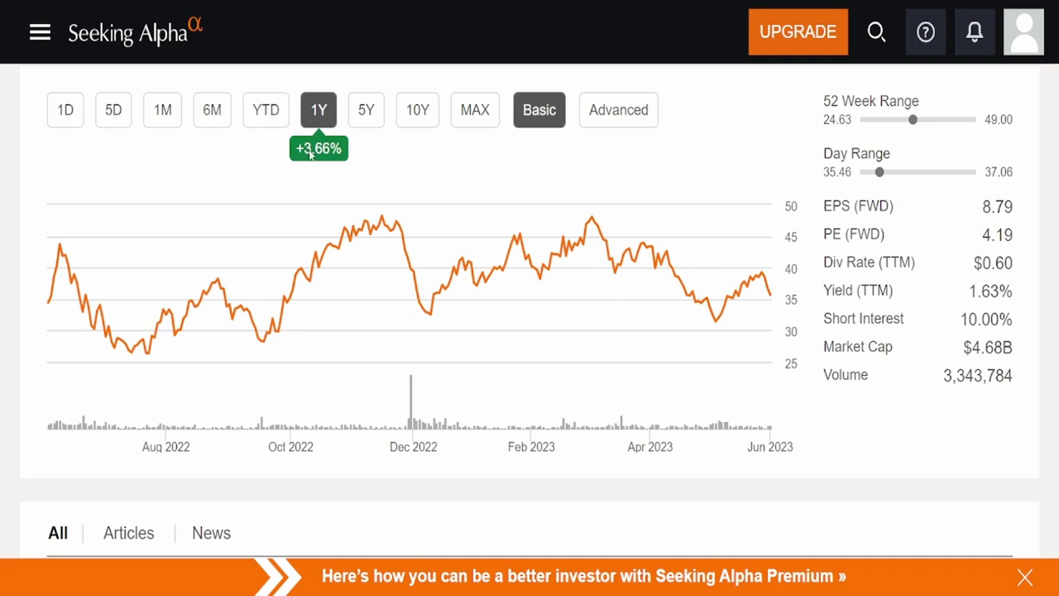
# - Show PBF's year-to-date price chart on Seeking Alpha and check both ends of the 52-week range
pyautogui.click(266, 110)
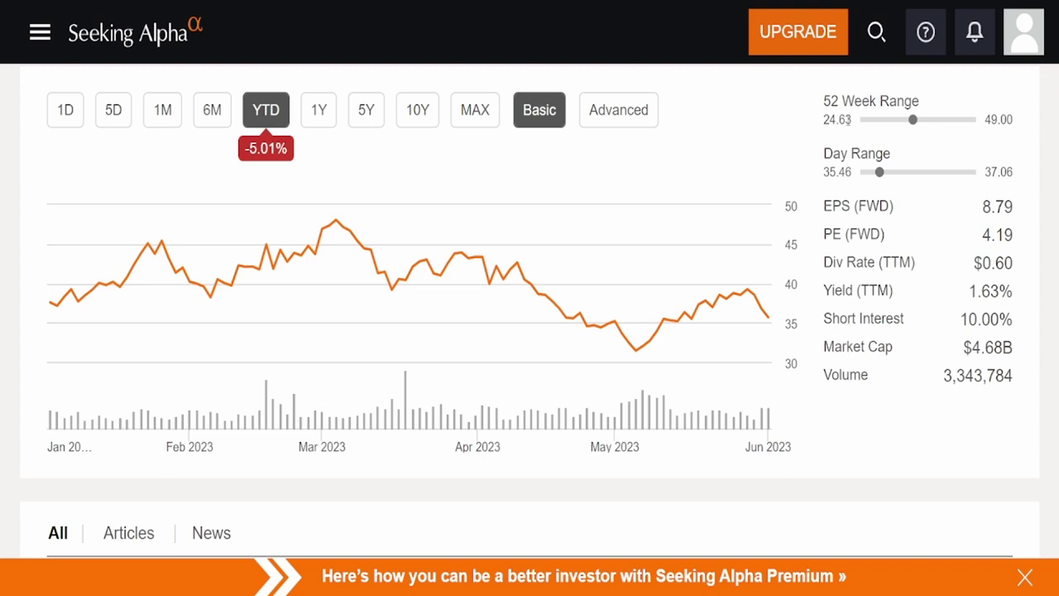
pyautogui.moveTo(825, 120); pyautogui.dragTo(856, 122)
pyautogui.click(952, 171)
pyautogui.moveTo(981, 121); pyautogui.dragTo(1008, 136)
pyautogui.click(1008, 137)
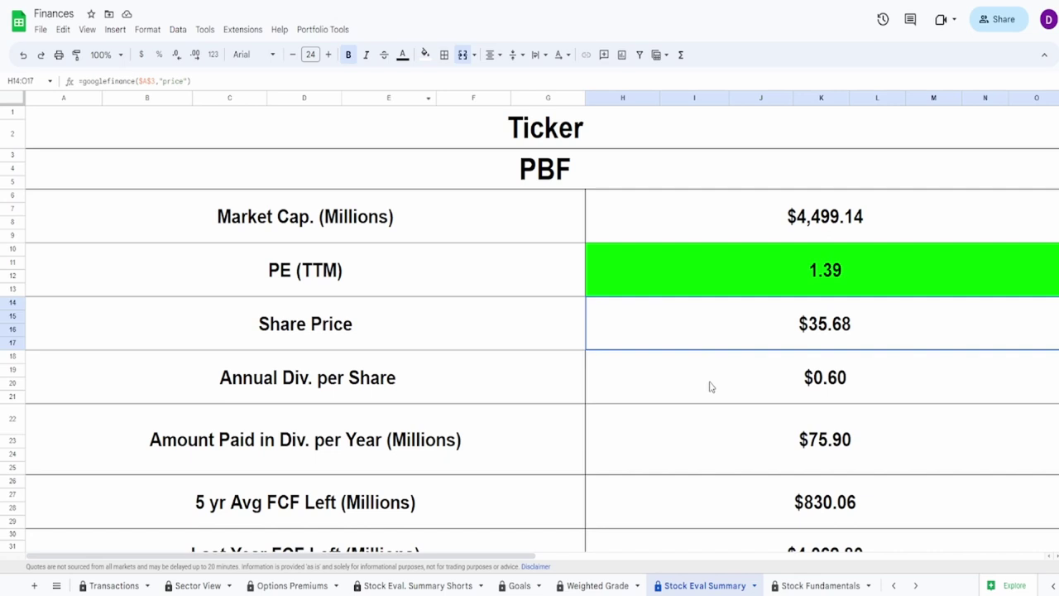
# - Check the annual dividend per share in the Finances spreadsheet and the TTM dividend yield on Seeking Alpha
pyautogui.click(709, 386)
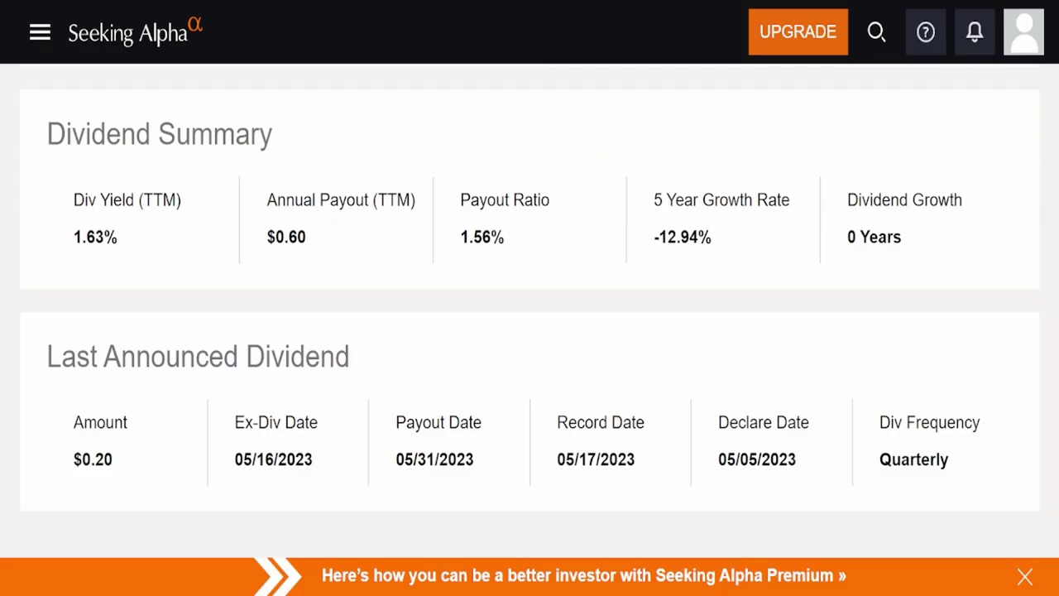
pyautogui.moveTo(73, 237); pyautogui.dragTo(159, 249)
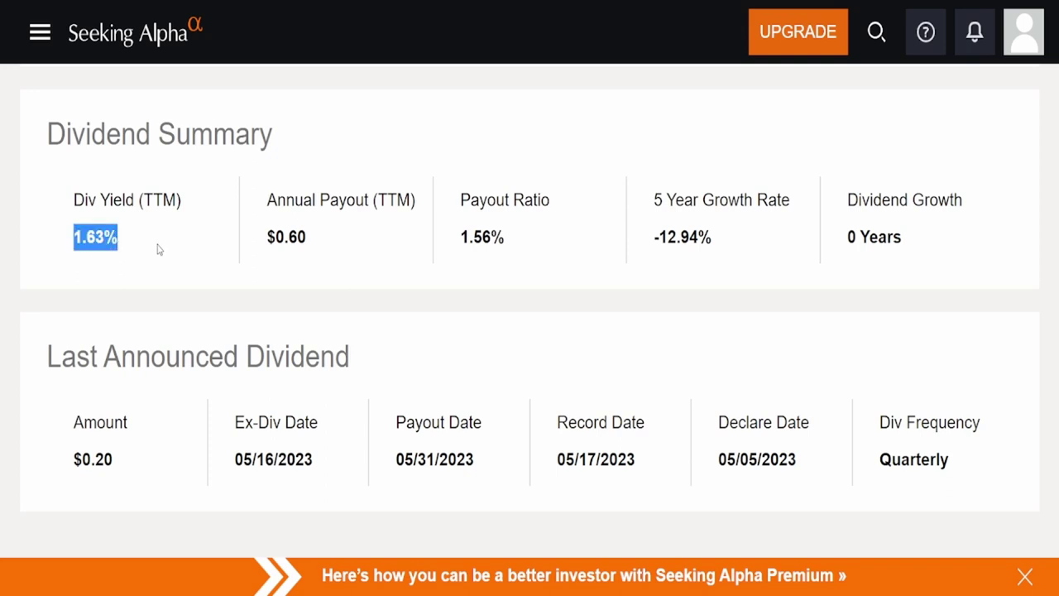
pyautogui.click(162, 249)
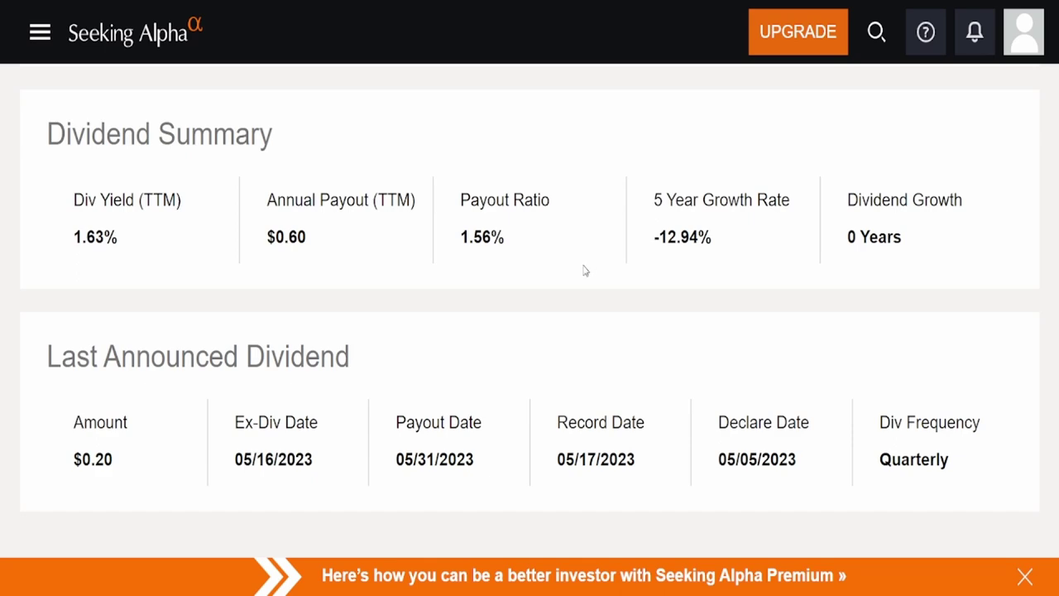
# - Open PBF's dividend history and inspect the early 2020 and late 2022 payments on the five-year chart
pyautogui.scroll(1, 614, 331)
pyautogui.scroll(10, 614, 330)
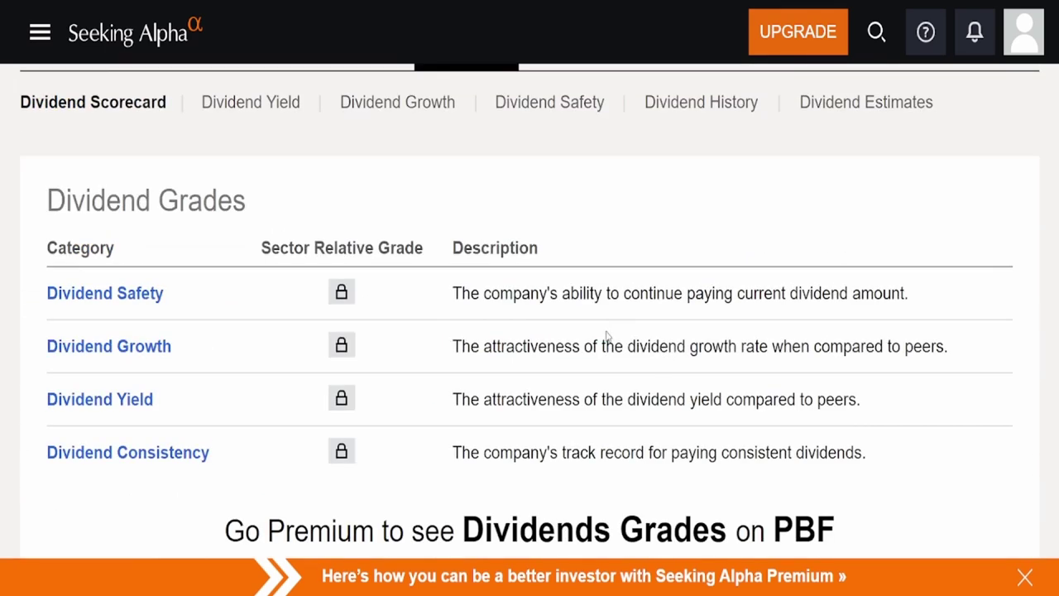
pyautogui.click(662, 294)
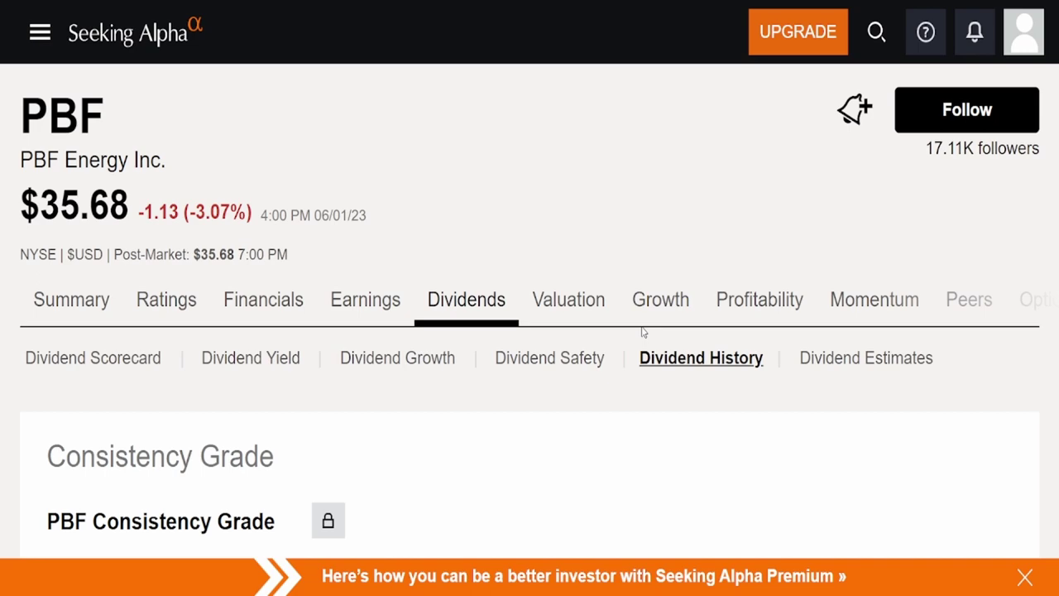
pyautogui.scroll(-9, 593, 406)
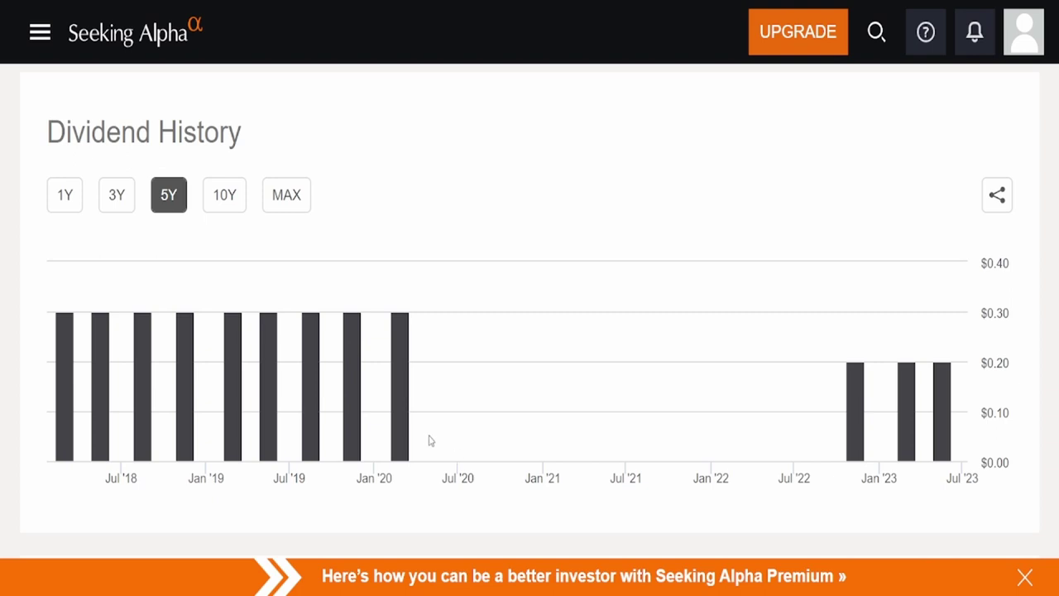
pyautogui.moveTo(393, 360)
pyautogui.moveTo(863, 421)
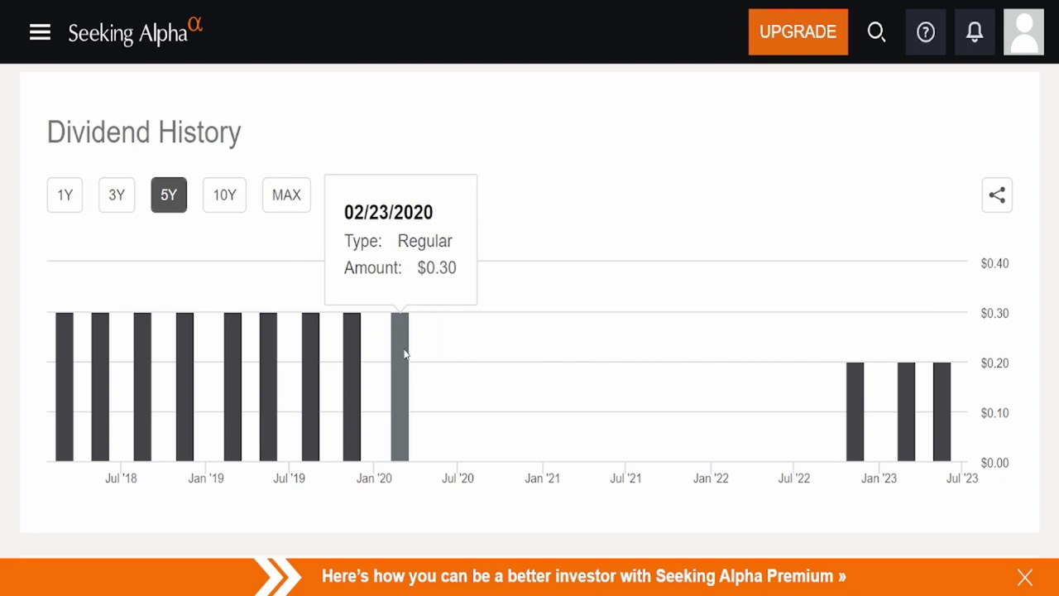
pyautogui.moveTo(856, 403)
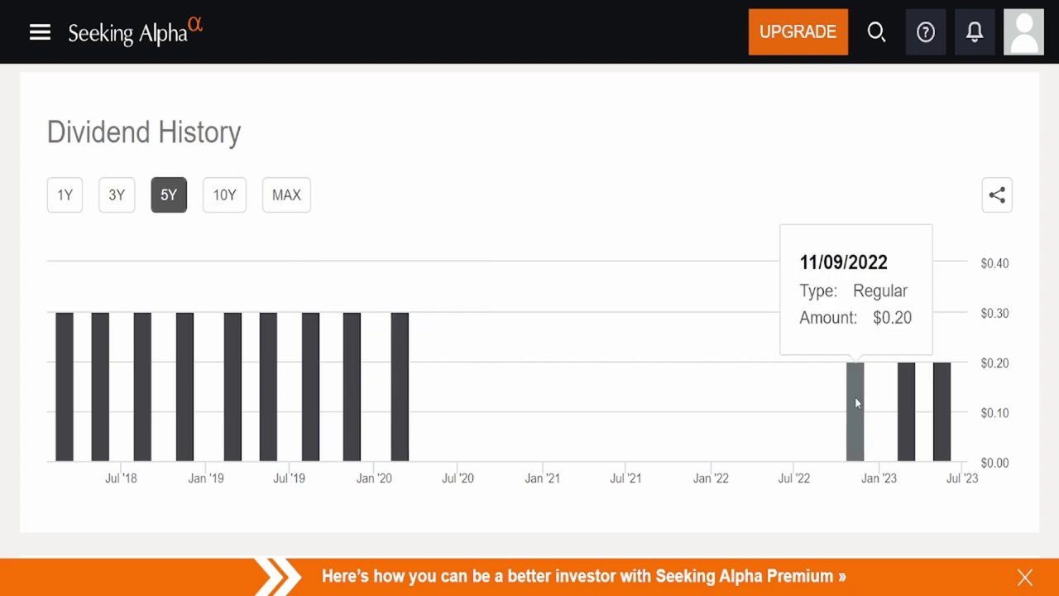
# - Extend the dividend history chart to 10Y and MAX and inspect individual payments across the whole period
pyautogui.moveTo(318, 244)
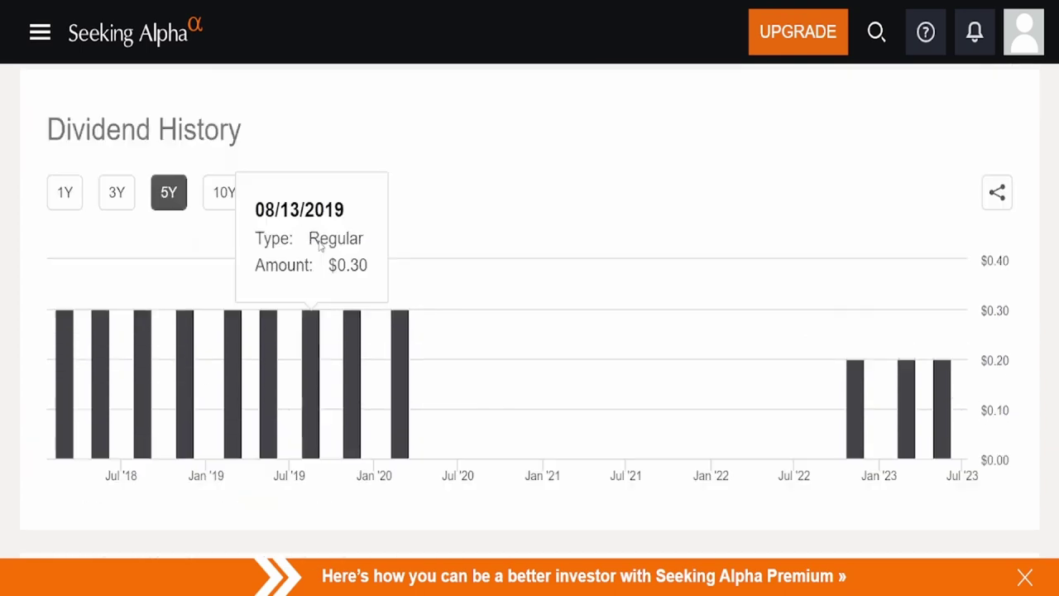
pyautogui.click(225, 258)
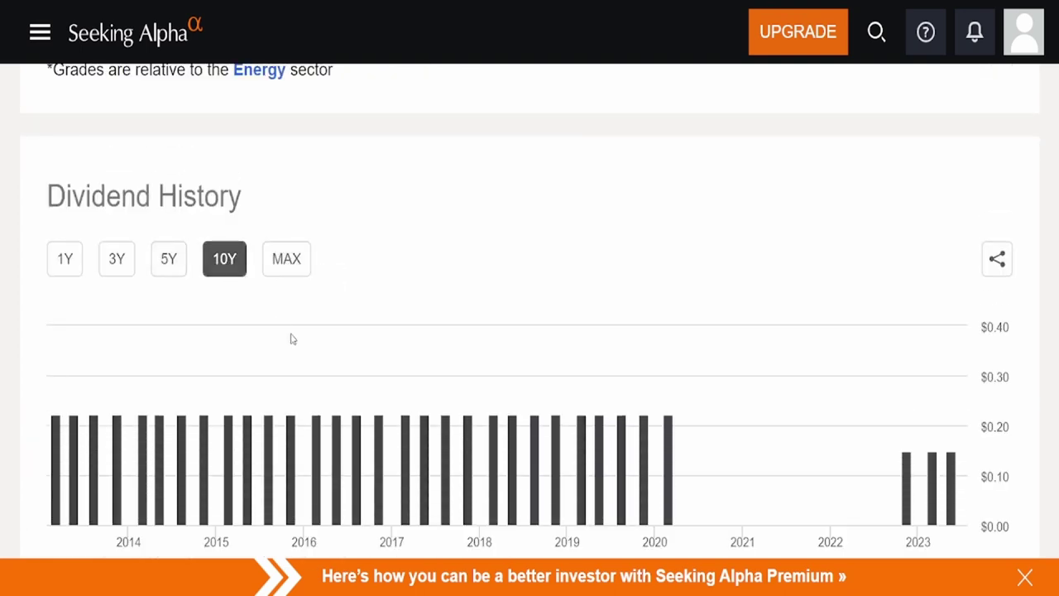
pyautogui.moveTo(595, 426)
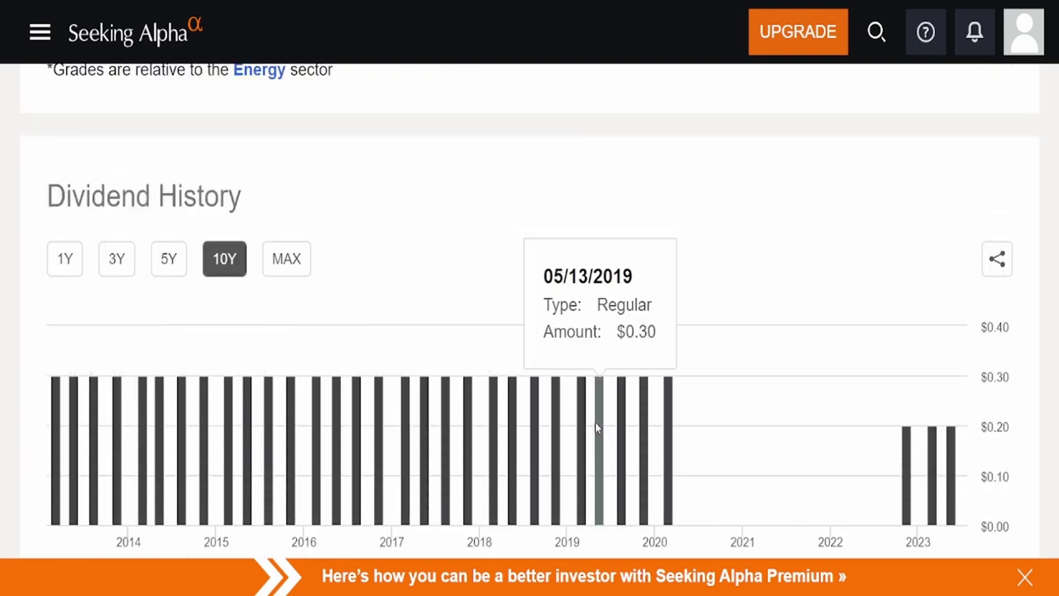
pyautogui.click(286, 258)
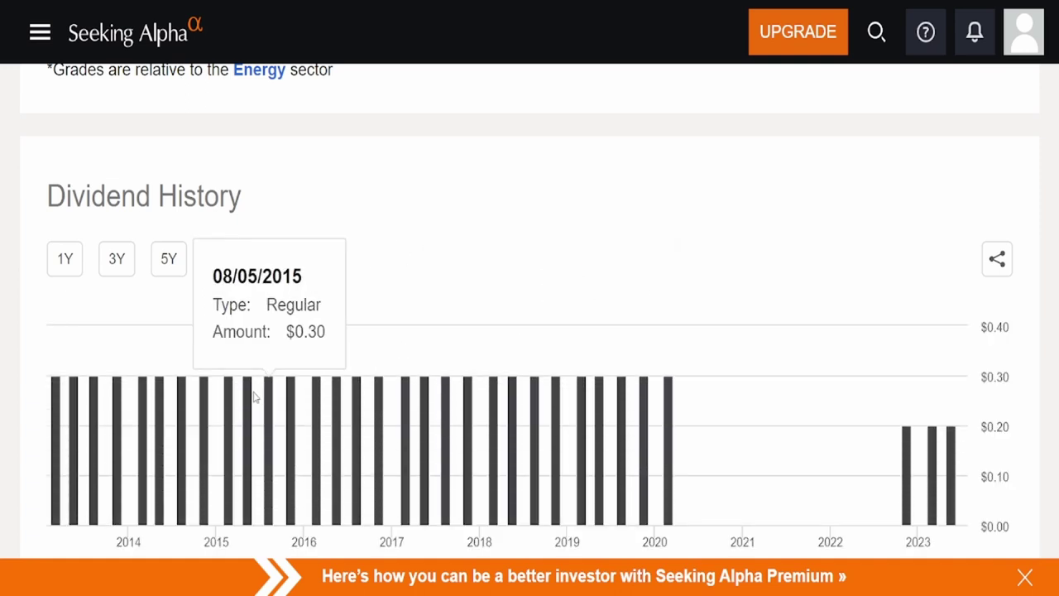
pyautogui.moveTo(140, 423)
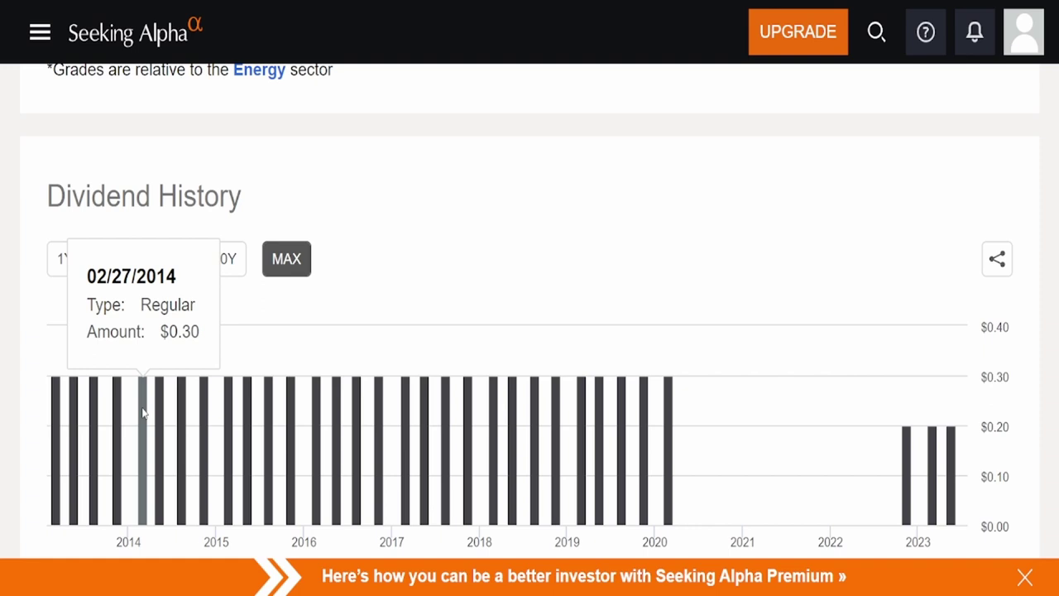
pyautogui.moveTo(56, 403)
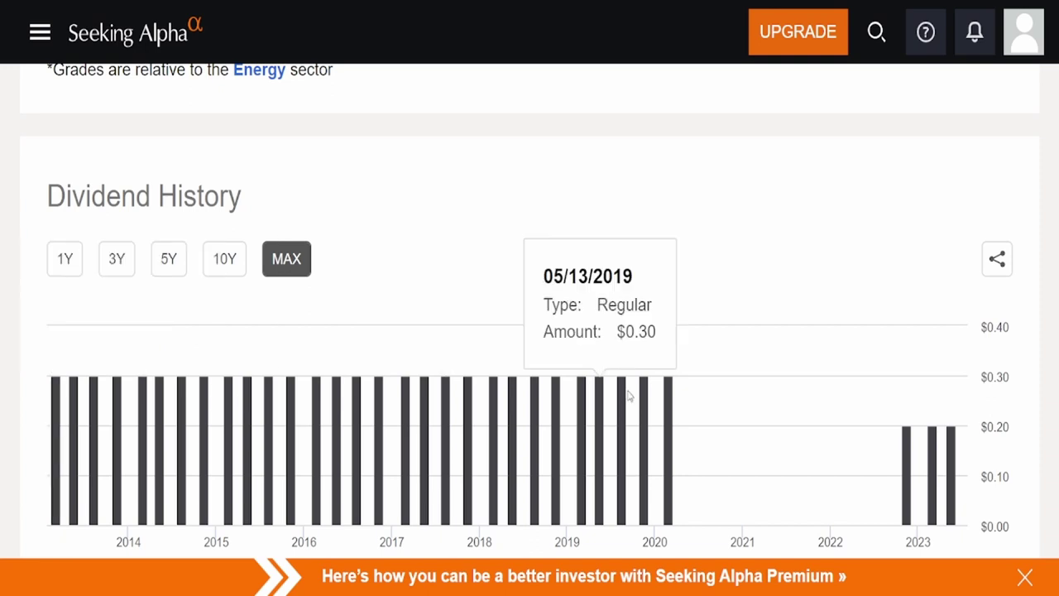
pyautogui.moveTo(672, 396)
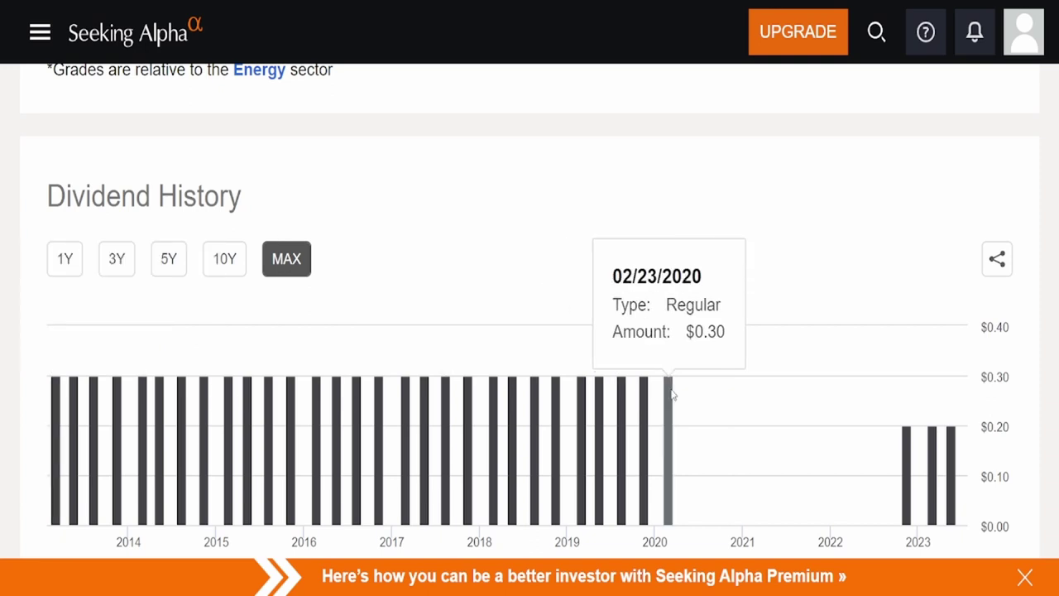
pyautogui.moveTo(905, 463)
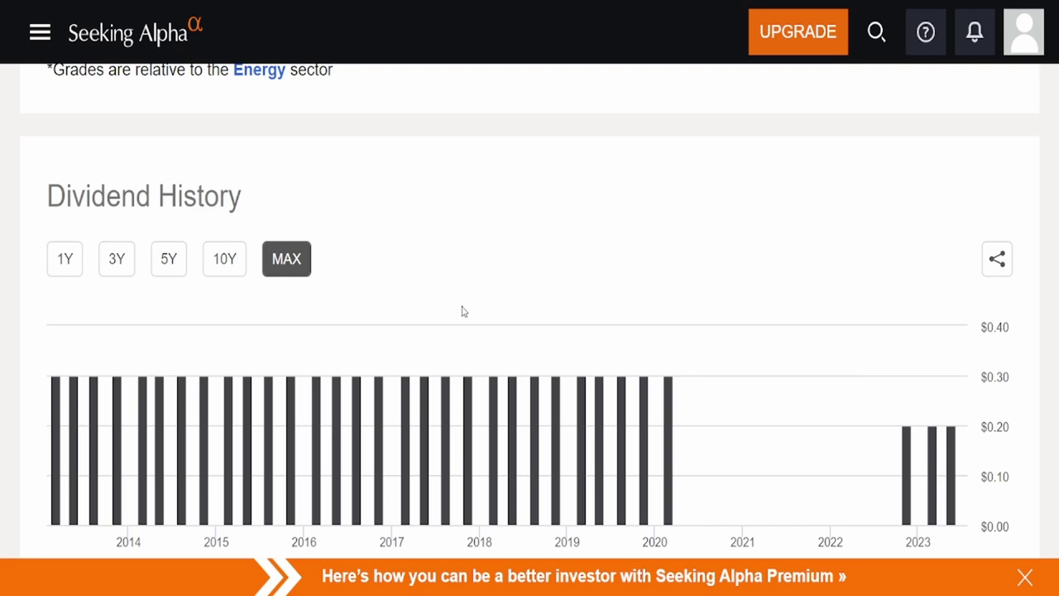
# - Return to the dividend scorecard and check the ex-dividend date of the last announced dividend
pyautogui.scroll(1, 464, 310)
pyautogui.scroll(8, 463, 311)
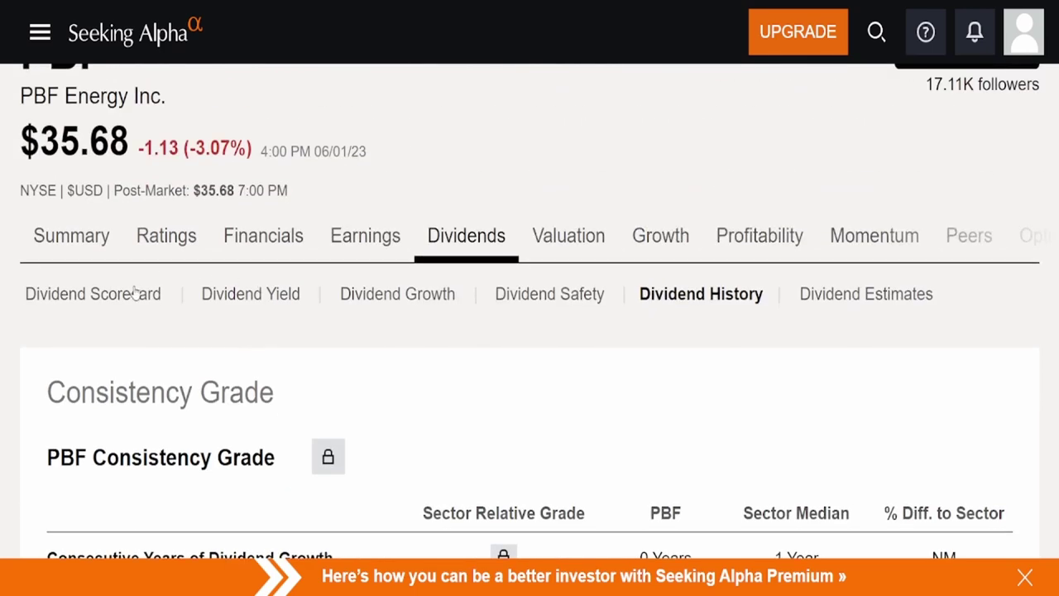
pyautogui.click(135, 296)
pyautogui.scroll(-10, 268, 297)
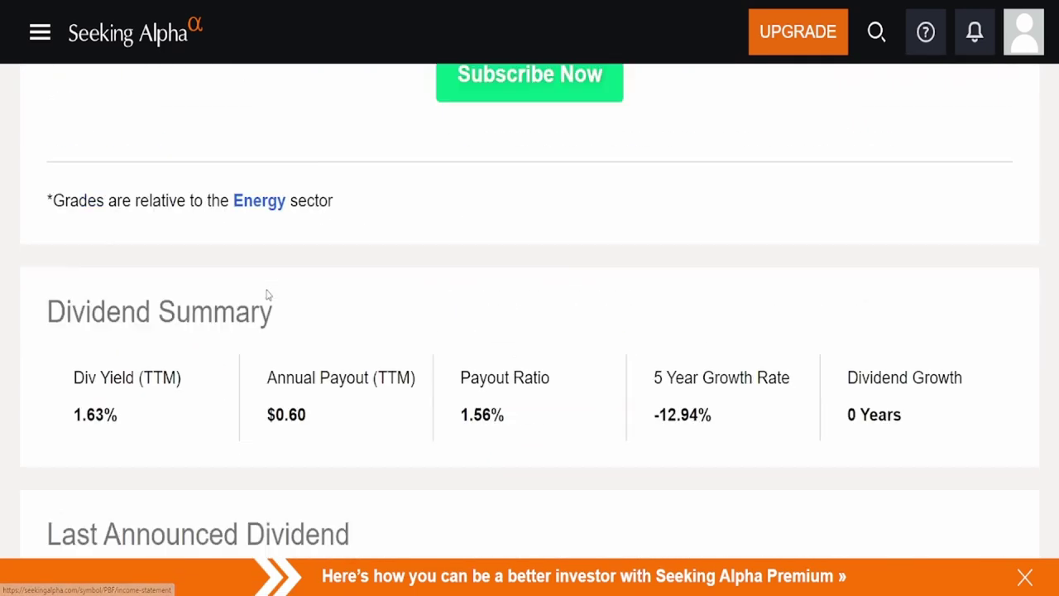
pyautogui.scroll(-2, 267, 296)
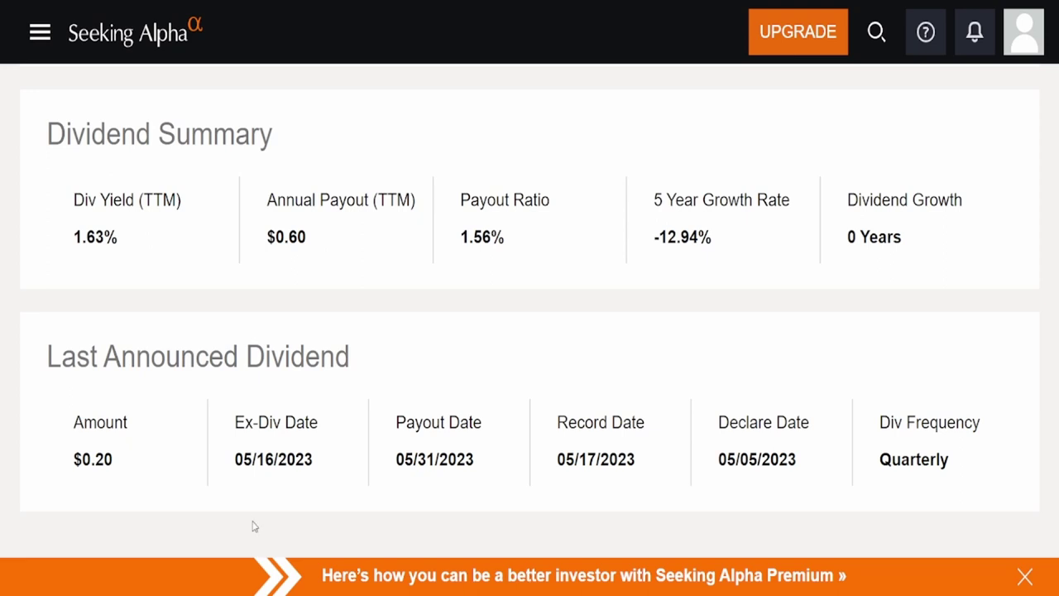
pyautogui.moveTo(241, 460); pyautogui.dragTo(383, 468)
pyautogui.click(325, 468)
# - Switch to the Finances spreadsheet and review the yearly dividend amount paid, 5-year average FCF left and last year's FCF left
pyautogui.hotkey('ctrl', 'Tab')
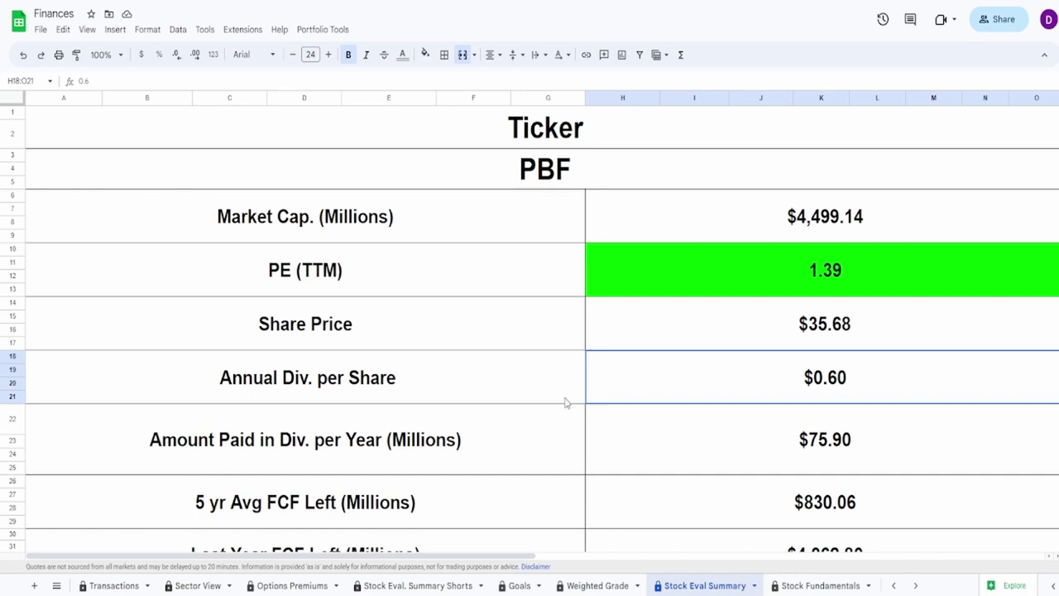
pyautogui.click(714, 438)
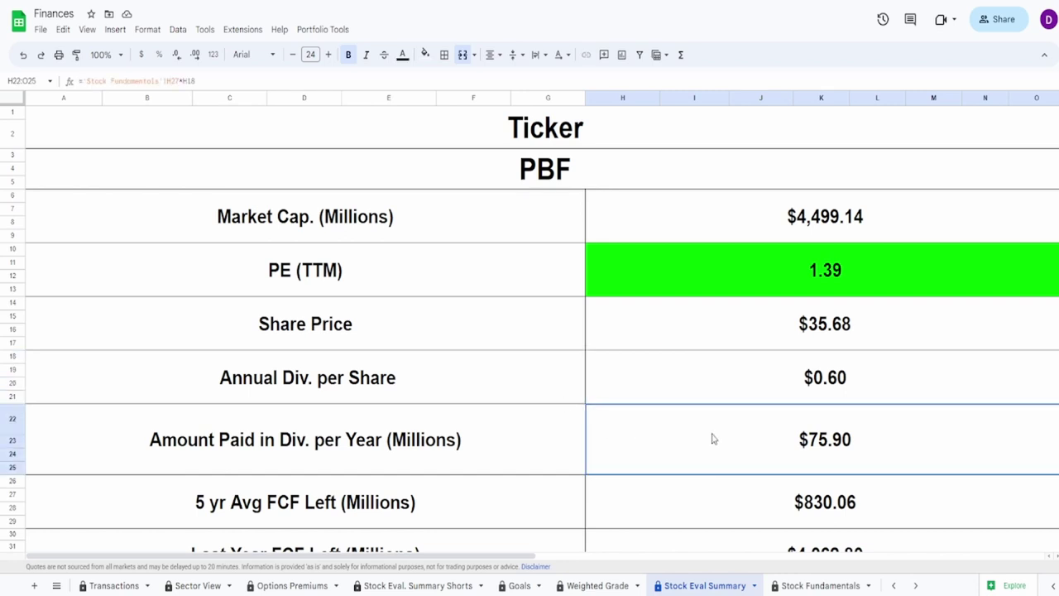
pyautogui.click(694, 514)
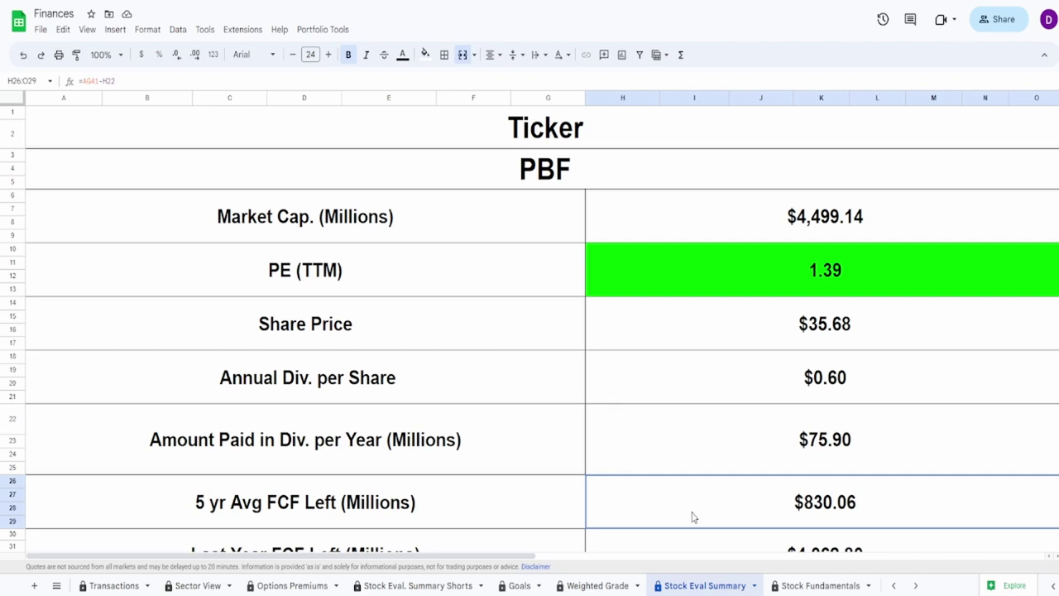
pyautogui.scroll(-2, 693, 517)
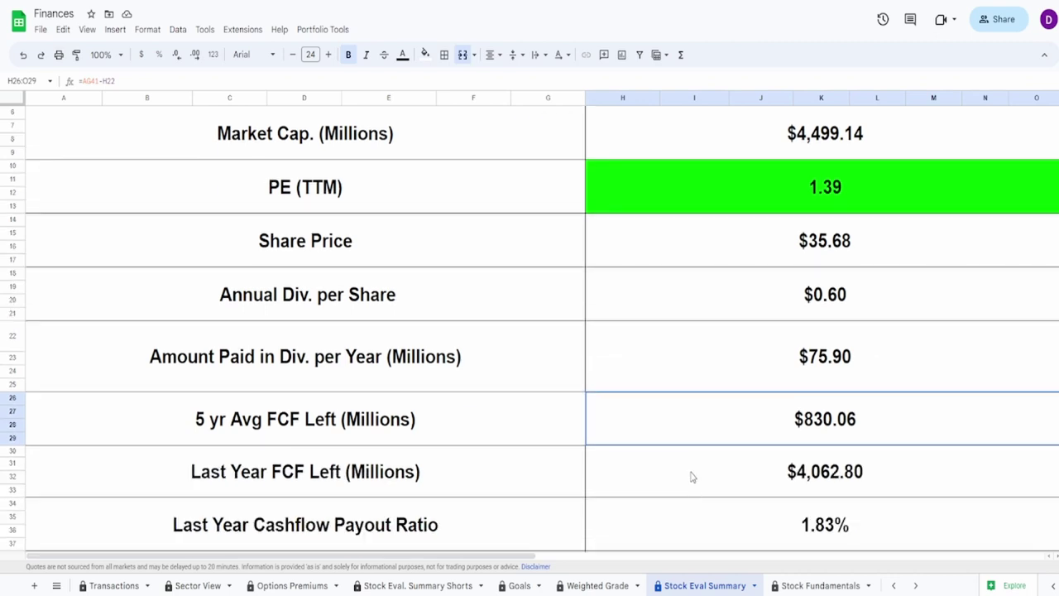
pyautogui.click(691, 476)
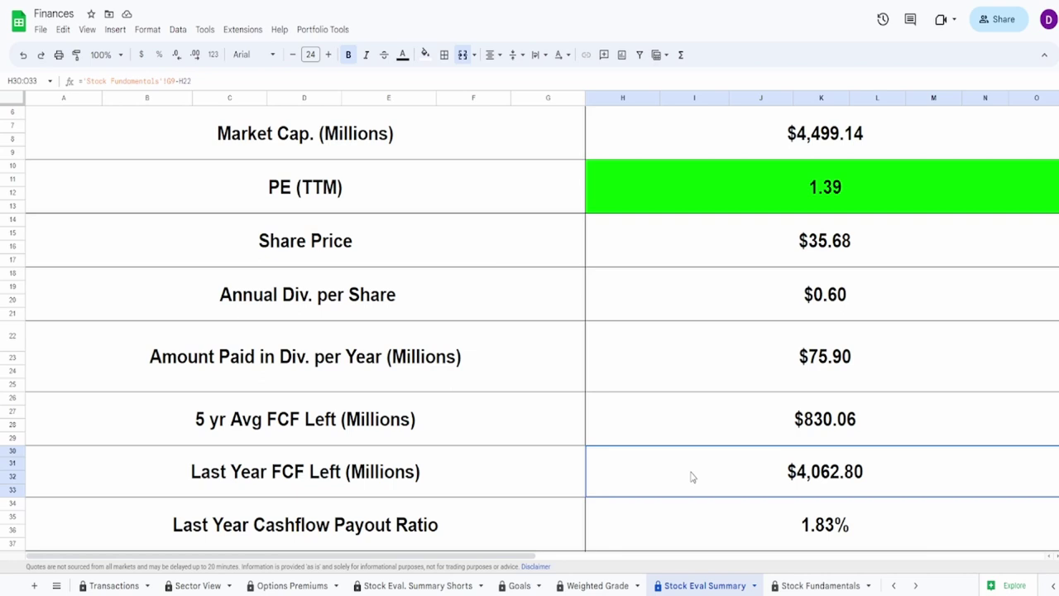
# - Review last year's FCF left, last year's and the 5-year average cash flow payout ratios, and the annual dividend per share
pyautogui.click(699, 436)
pyautogui.click(688, 481)
pyautogui.scroll(-2, 682, 496)
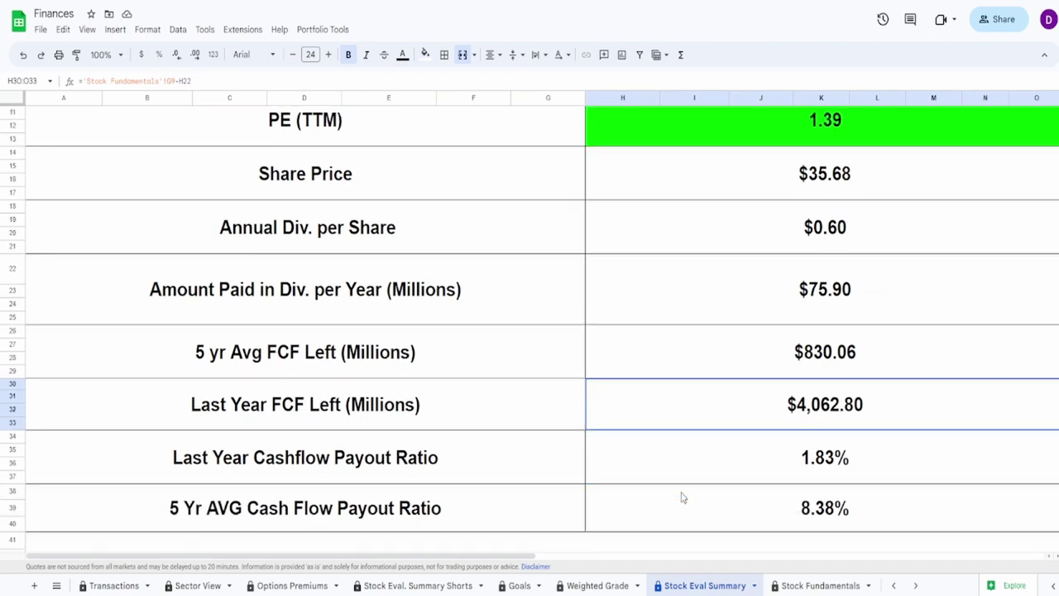
pyautogui.click(678, 448)
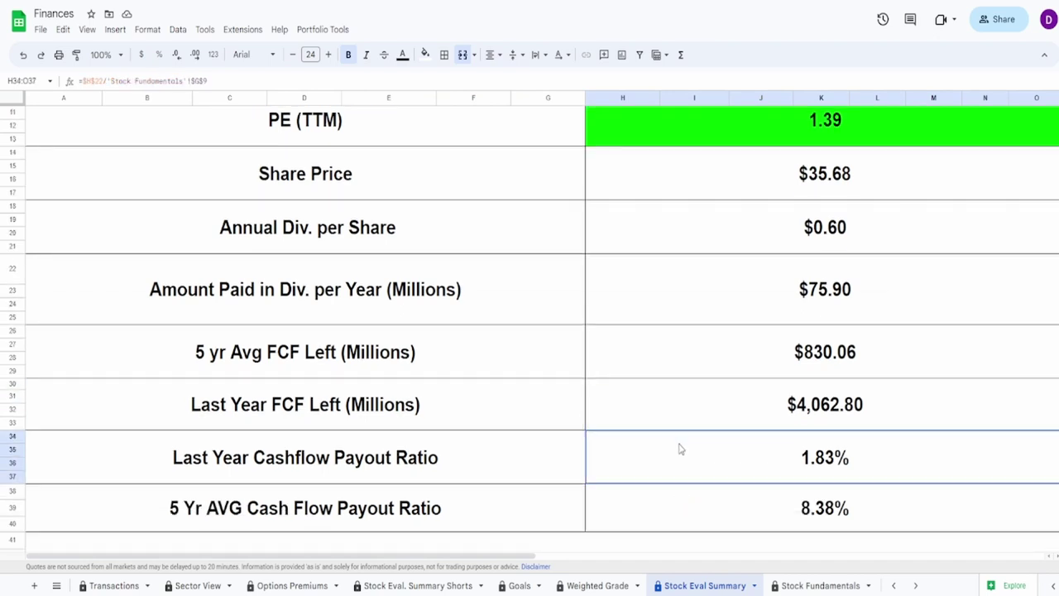
pyautogui.click(670, 527)
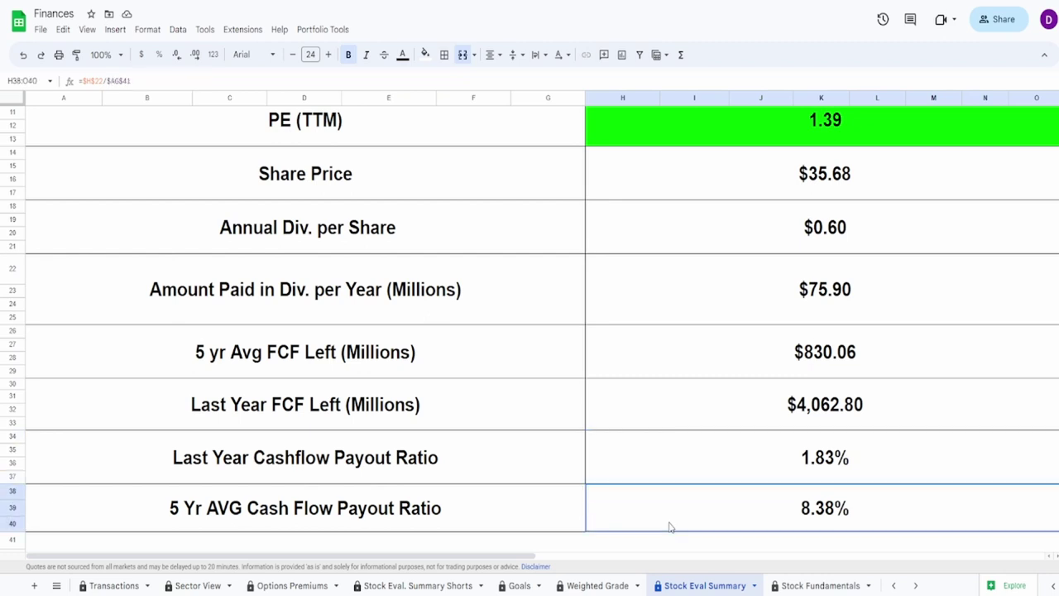
pyautogui.scroll(3, 692, 465)
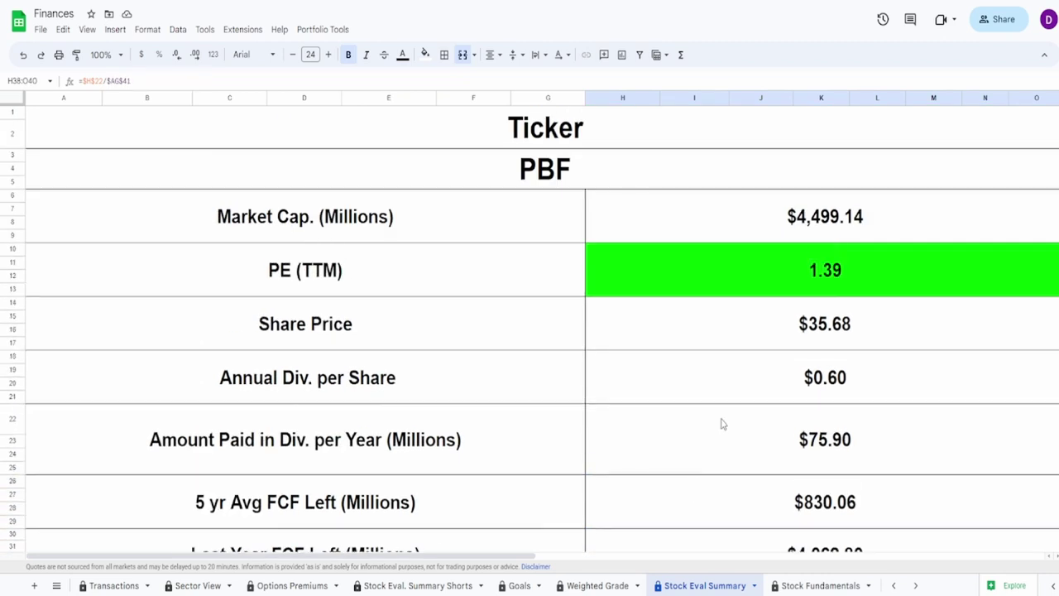
pyautogui.click(733, 377)
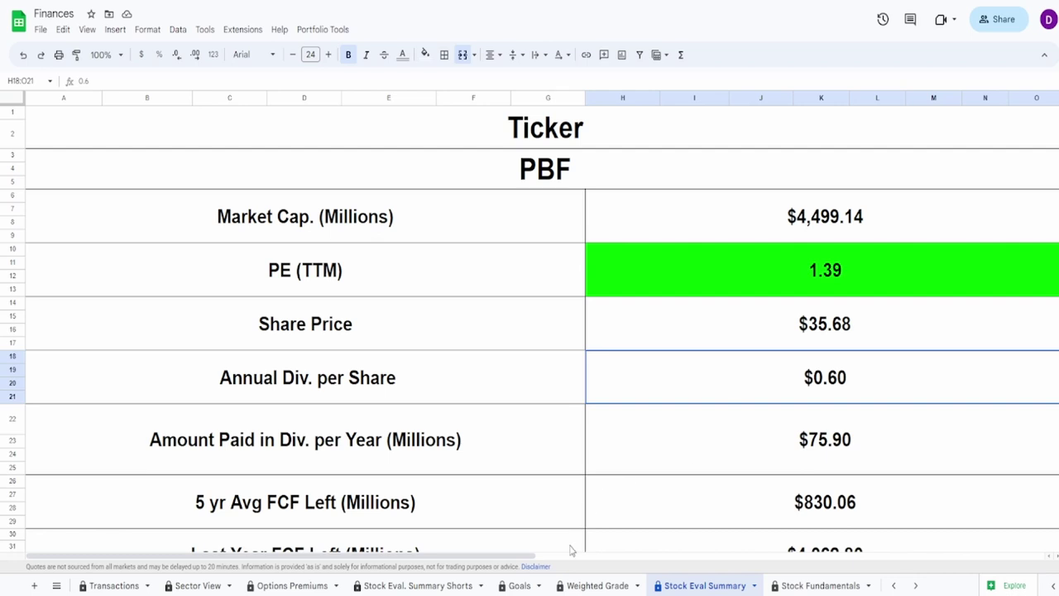
# - Examine the Net Income chart's yearly bars and the growth rate beside it, comparing 3 years ago with last year
pyautogui.moveTo(522, 552); pyautogui.dragTo(1008, 465)
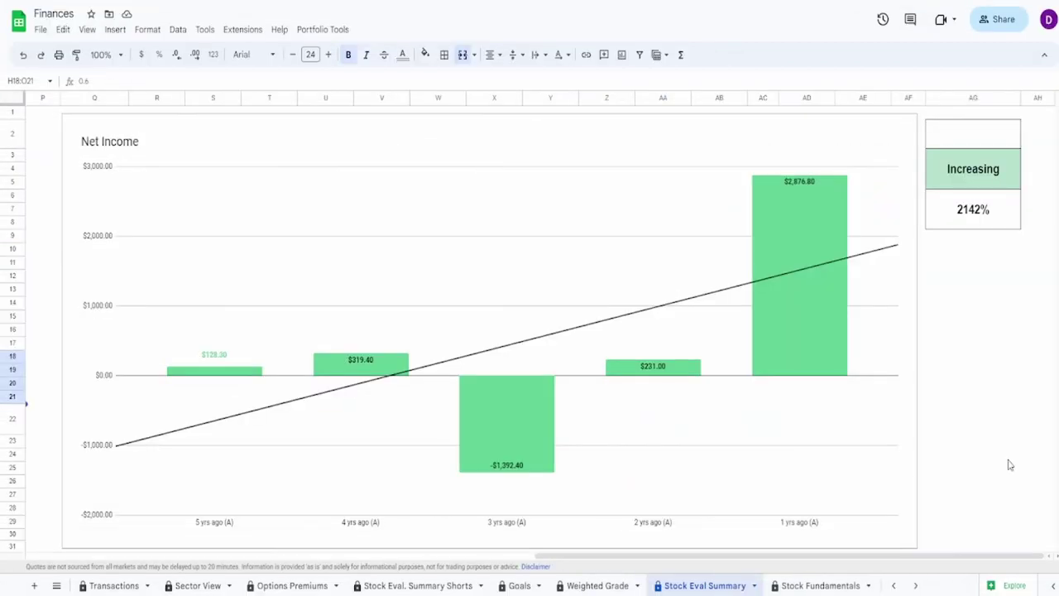
pyautogui.click(500, 330)
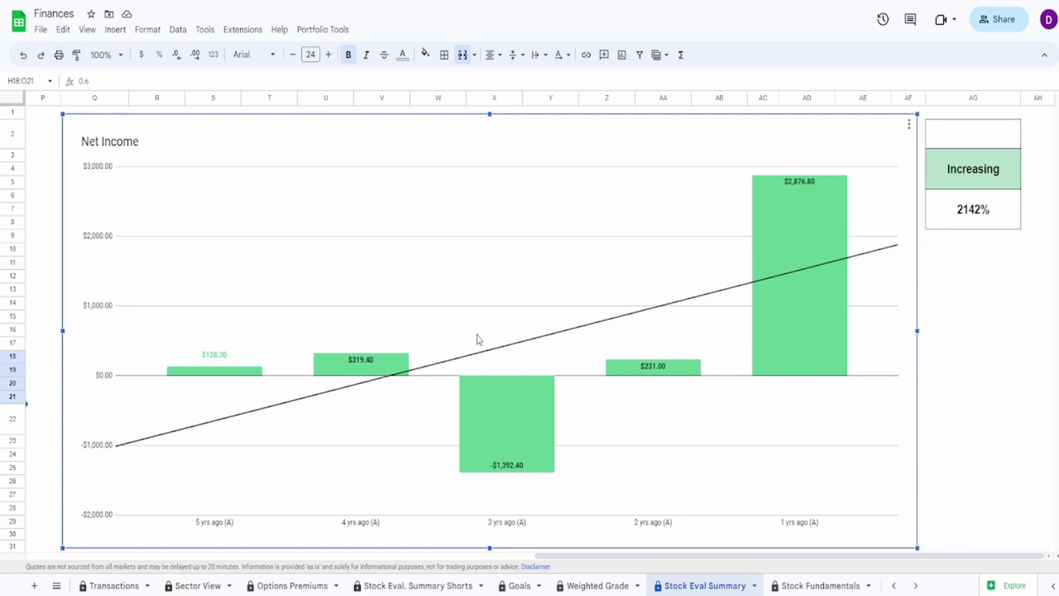
pyautogui.moveTo(222, 364)
pyautogui.moveTo(797, 269)
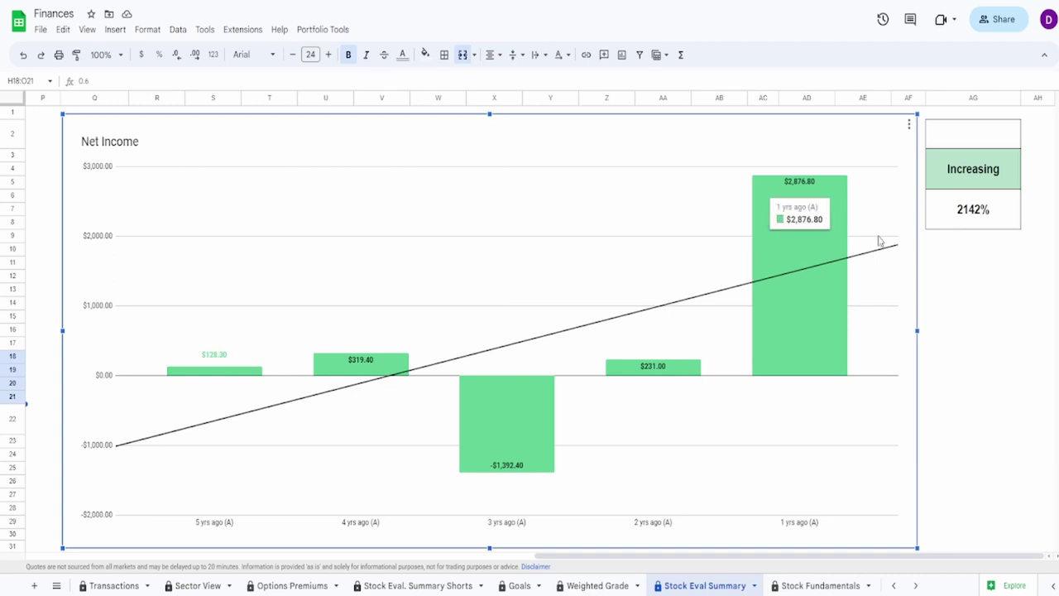
pyautogui.click(967, 214)
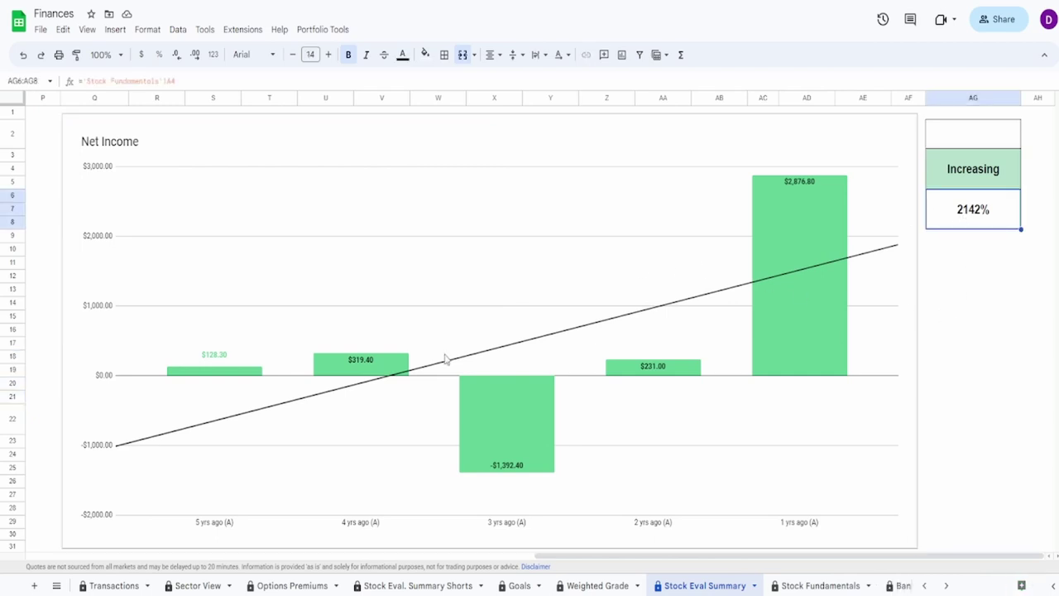
pyautogui.click(475, 430)
pyautogui.moveTo(486, 435)
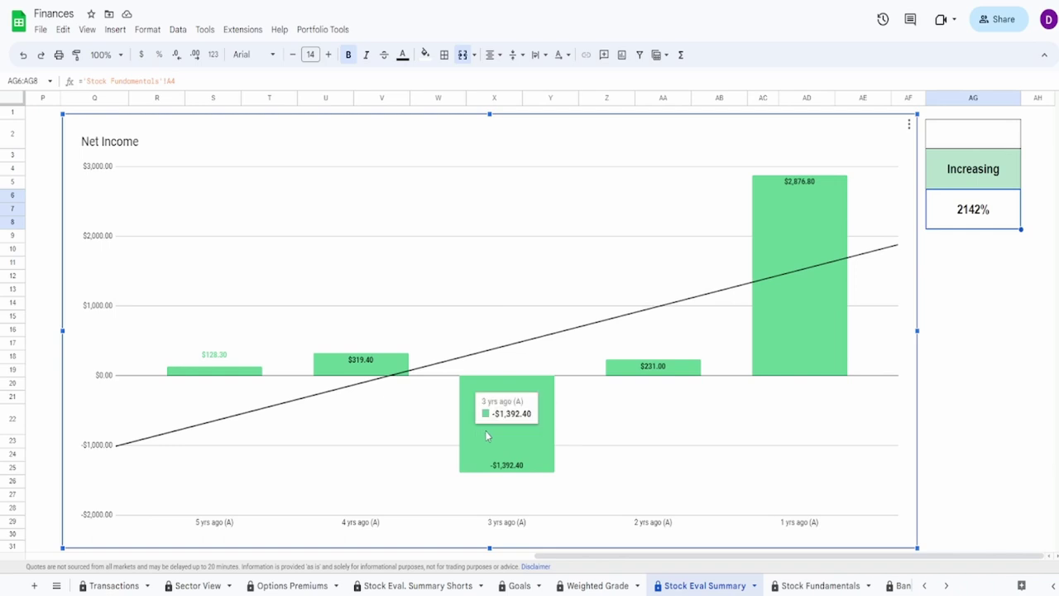
pyautogui.moveTo(762, 275)
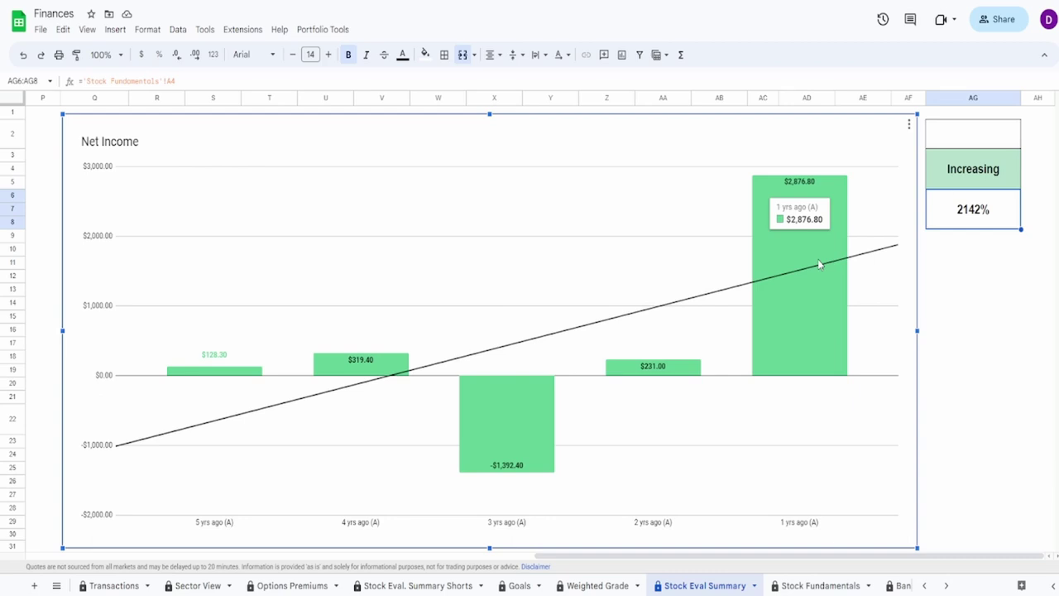
# - Score net income at 55% in the blank cell above the trend label beside the Net Income chart
pyautogui.click(980, 137)
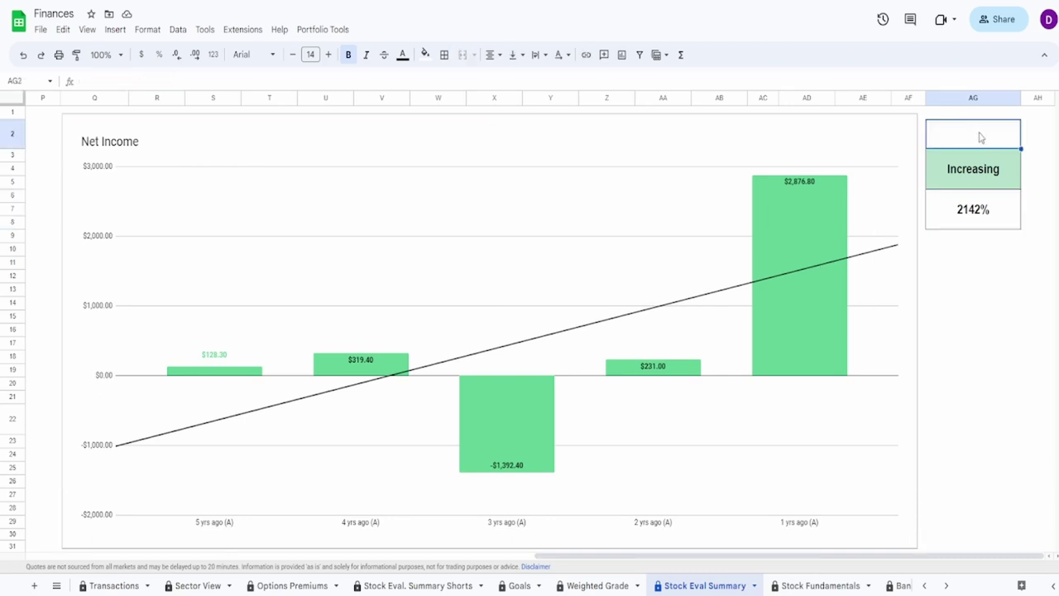
pyautogui.write('50%')
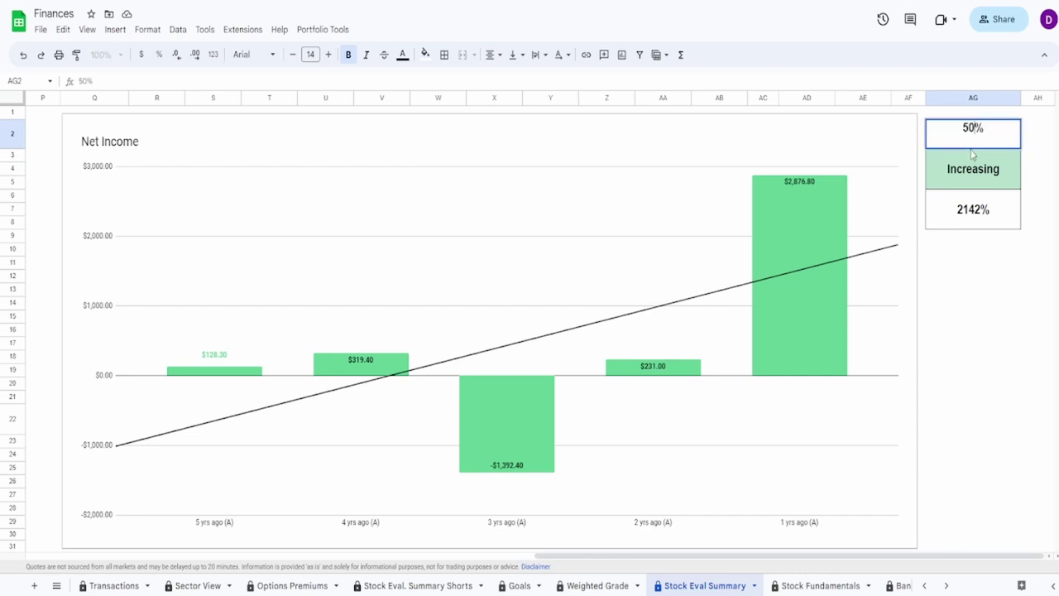
pyautogui.press('Return')
pyautogui.click(973, 134)
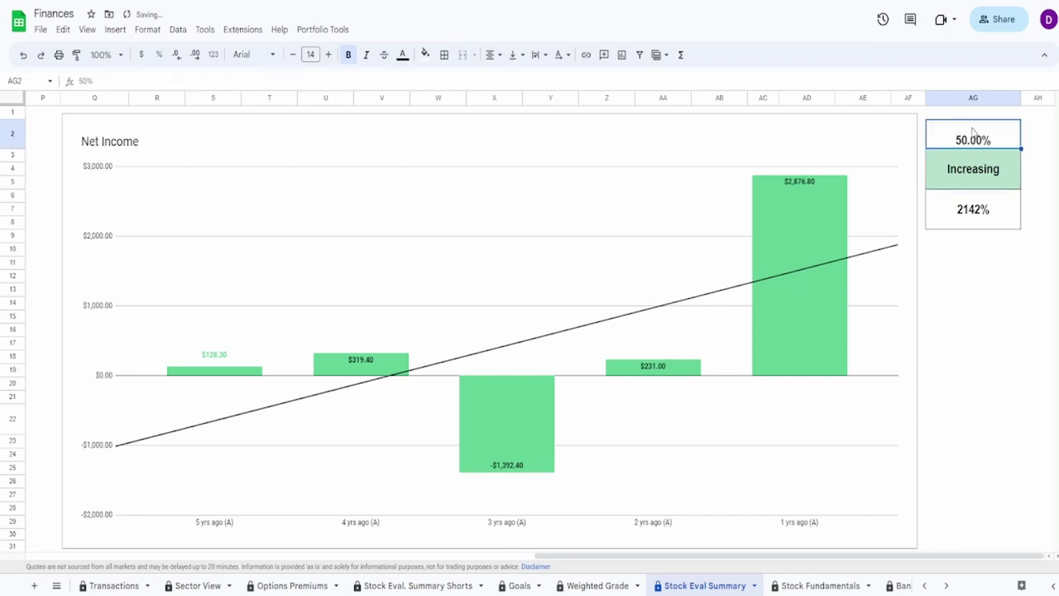
pyautogui.write('55%')
pyautogui.click(173, 355)
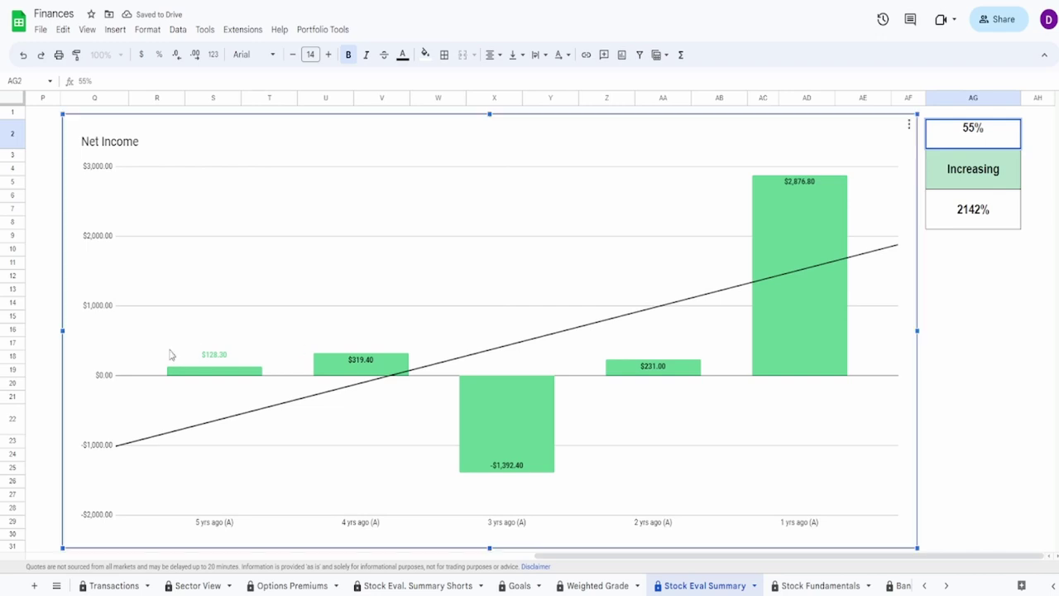
pyautogui.moveTo(358, 361)
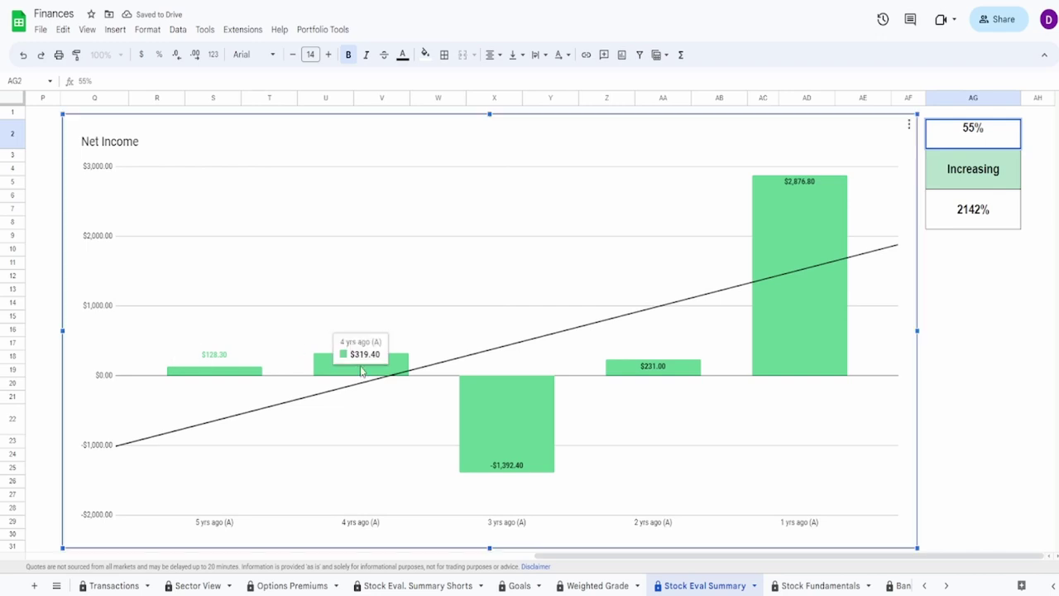
pyautogui.click(1012, 345)
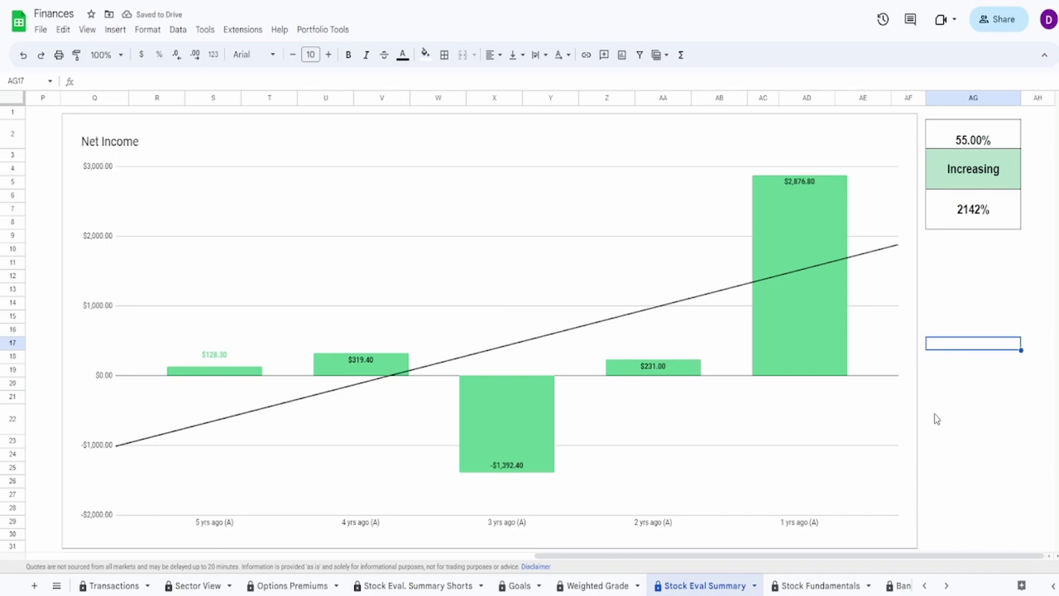
# - Examine the Free Cash Flow chart's yearly bars together with its growth rate and five-year average
pyautogui.scroll(-5, 936, 419)
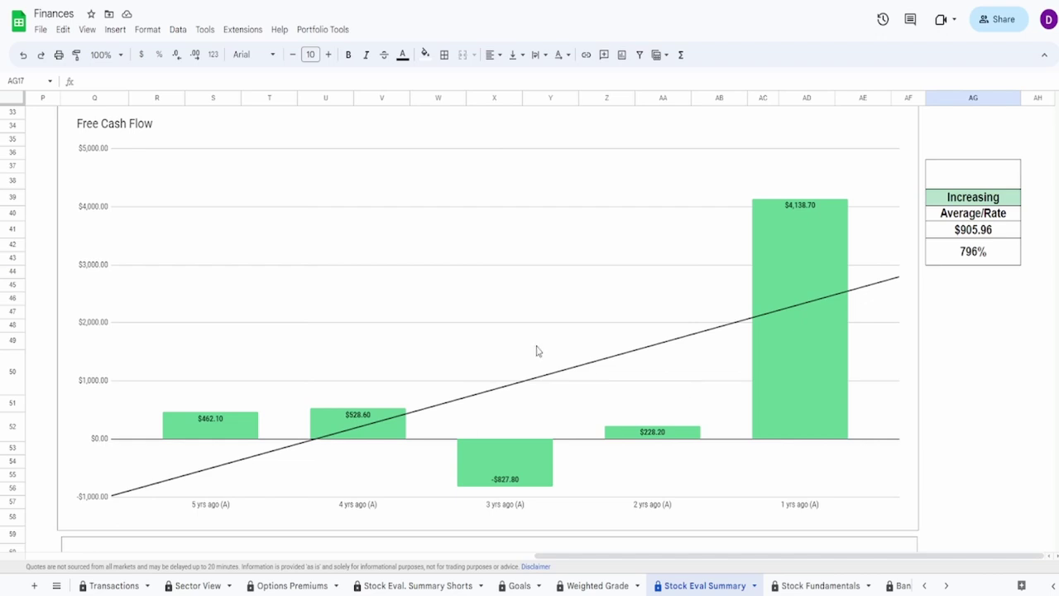
pyautogui.click(281, 399)
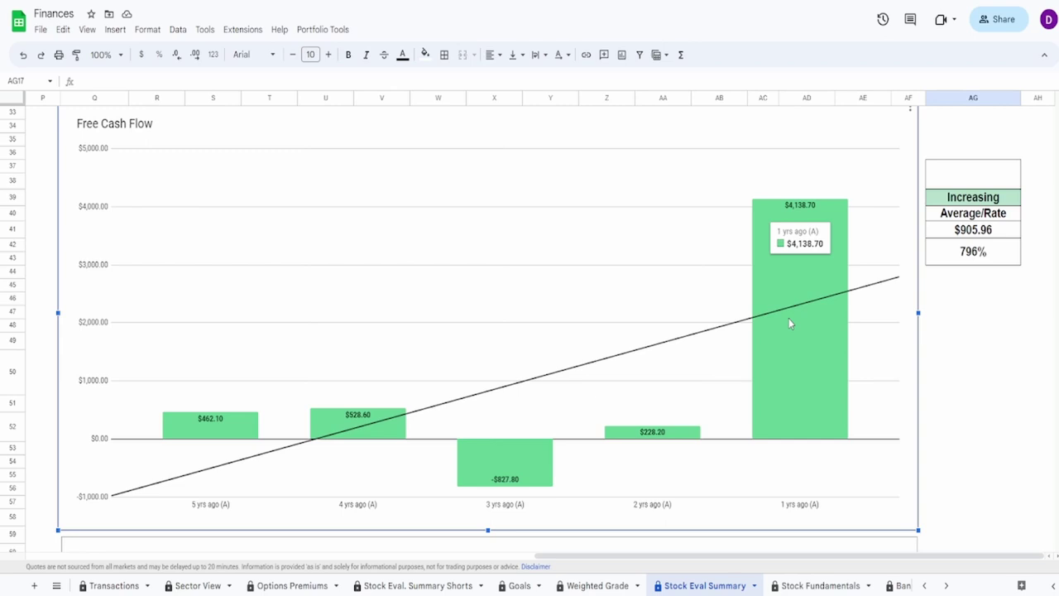
pyautogui.click(939, 258)
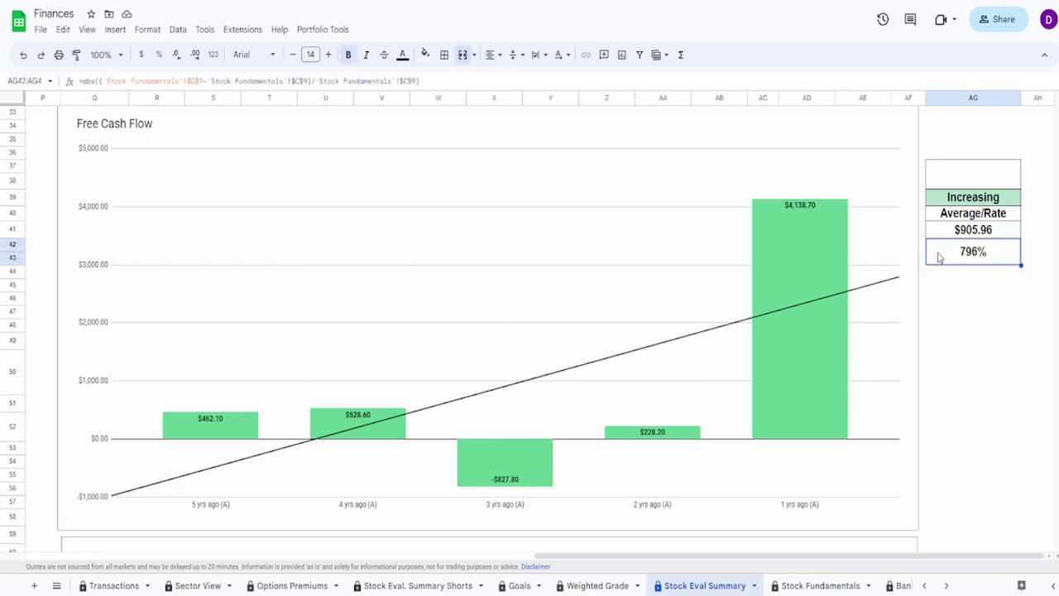
pyautogui.click(974, 232)
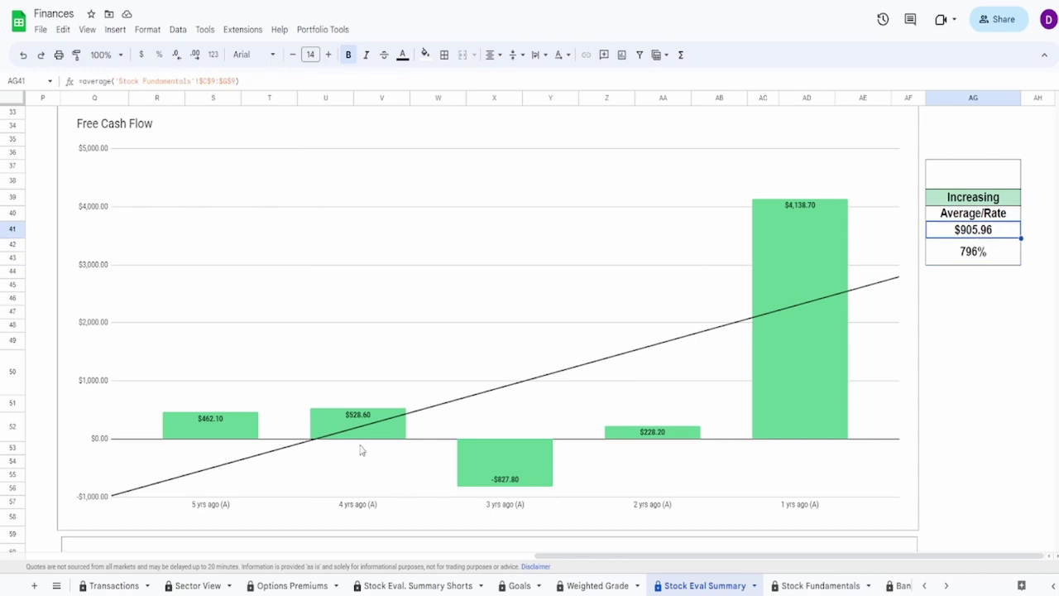
pyautogui.click(361, 449)
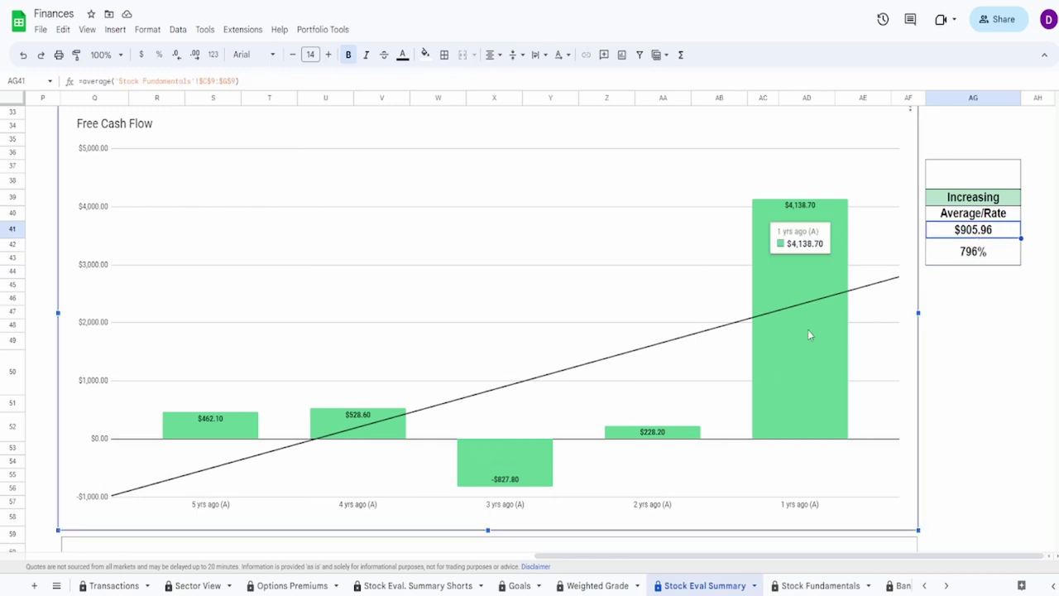
# - Score free cash flow at 55% in the blank cell above its trend label
pyautogui.click(974, 170)
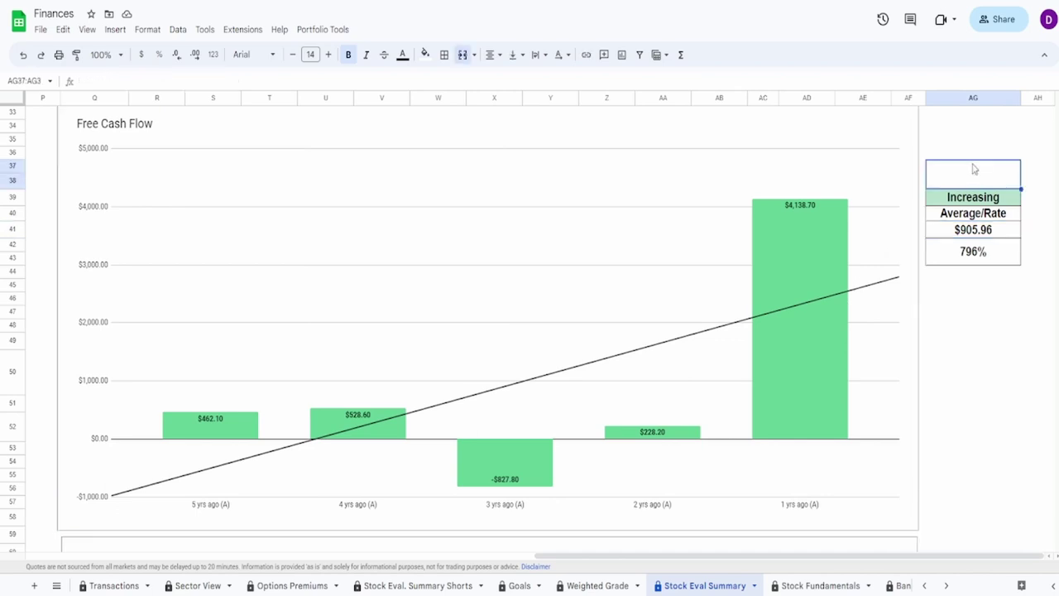
pyautogui.write('55%')
pyautogui.hotkey('ctrl', 'Return')
# - Examine the Revenue chart's yearly bars and the revenue growth rate beside it
pyautogui.scroll(-5, 834, 429)
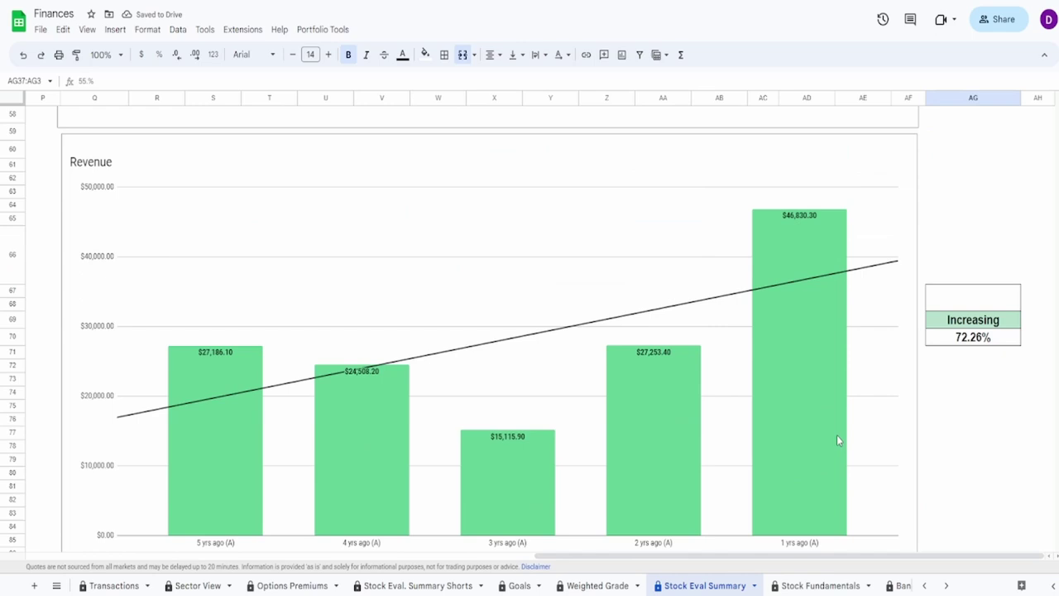
pyautogui.scroll(-1, 836, 440)
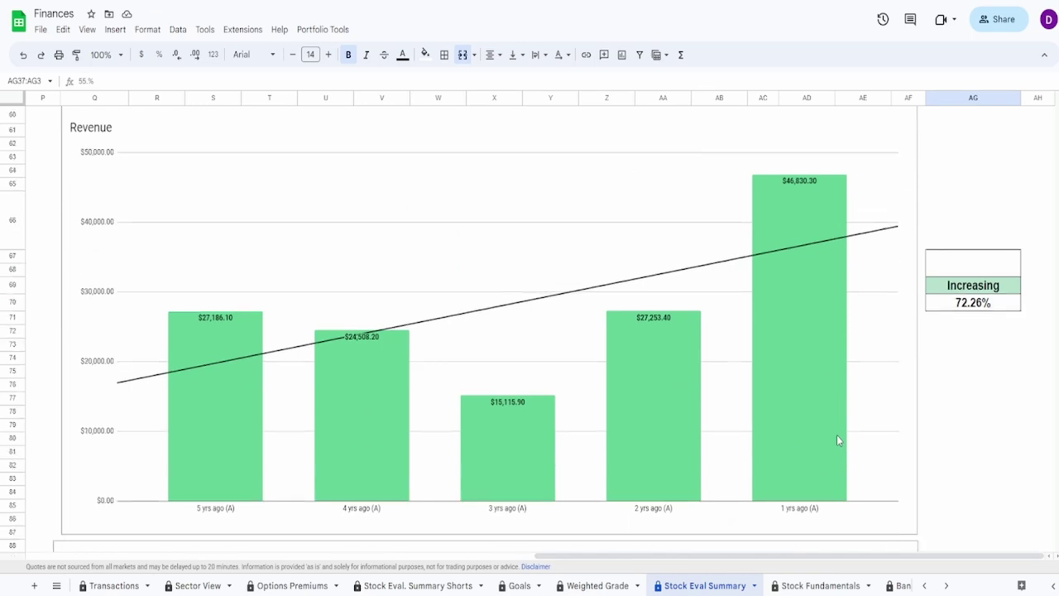
pyautogui.click(257, 419)
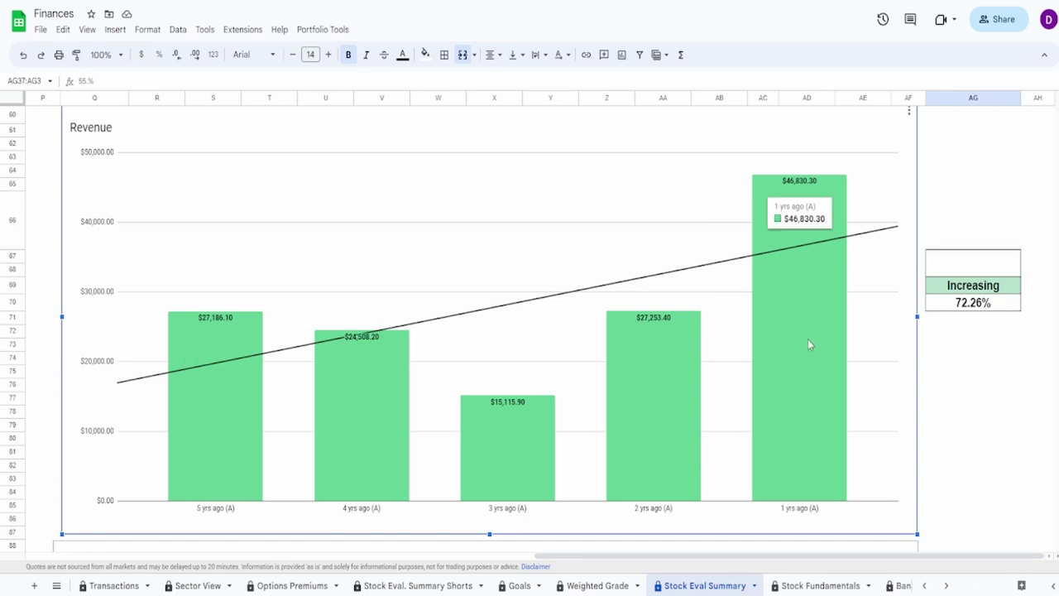
pyautogui.click(943, 308)
pyautogui.click(493, 419)
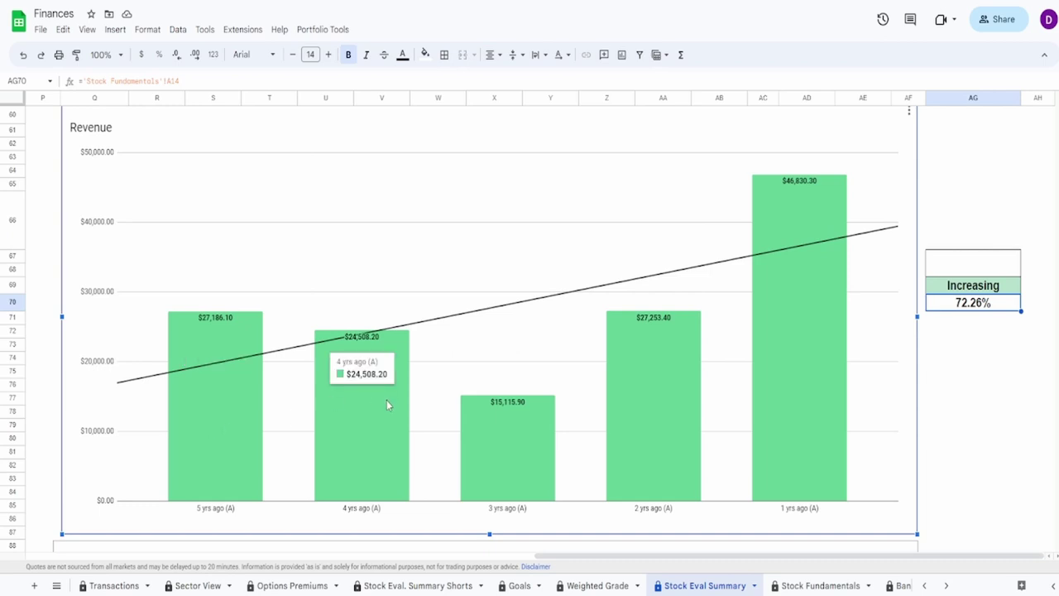
# - Score revenue at 45% in the blank cell above its trend label
pyautogui.click(953, 272)
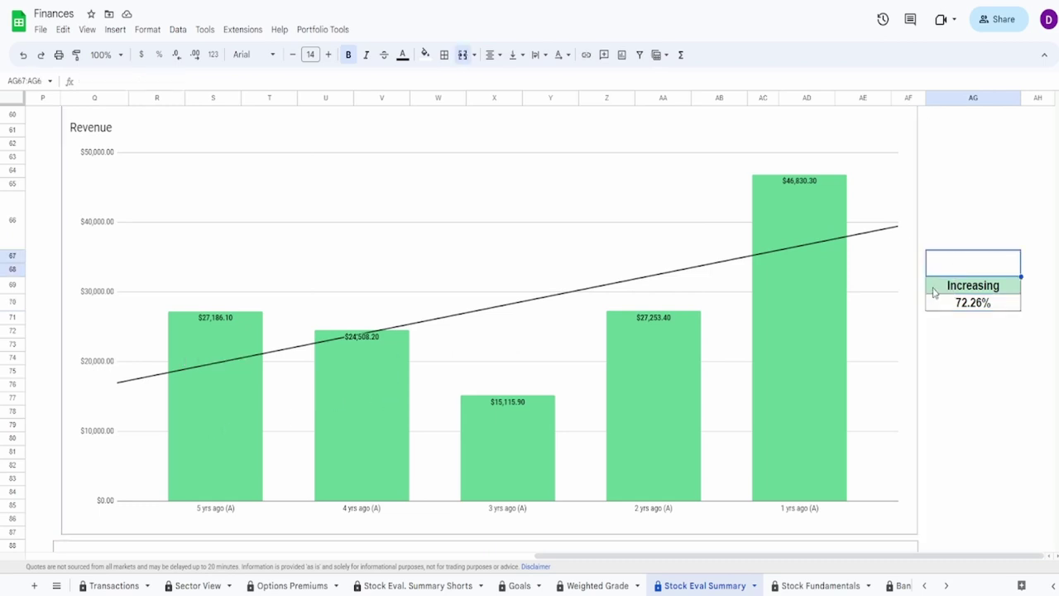
pyautogui.write('45%')
pyautogui.hotkey('ctrl', 'Return')
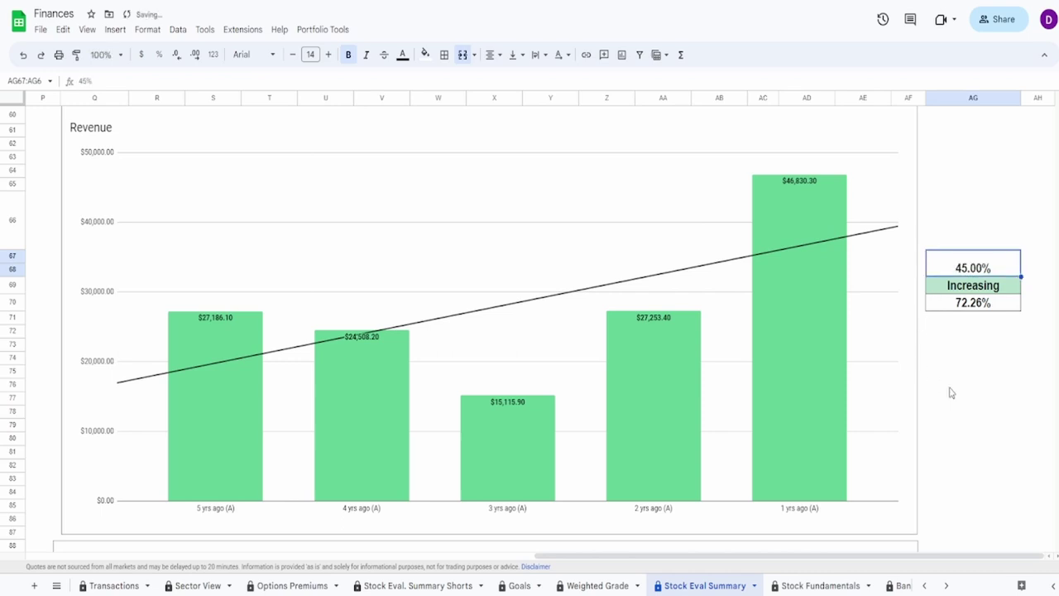
# - Review the Total Assets-Total Liabilities chart and its averages, and score it at 85% in the blank cell above Average Total Assets
pyautogui.scroll(-5, 951, 376)
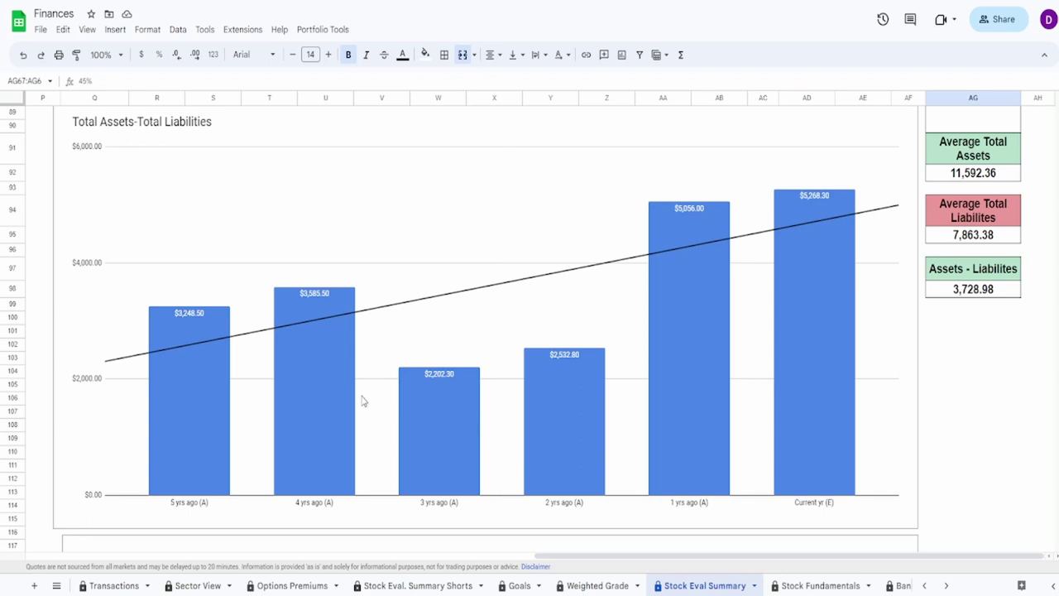
pyautogui.click(1005, 173)
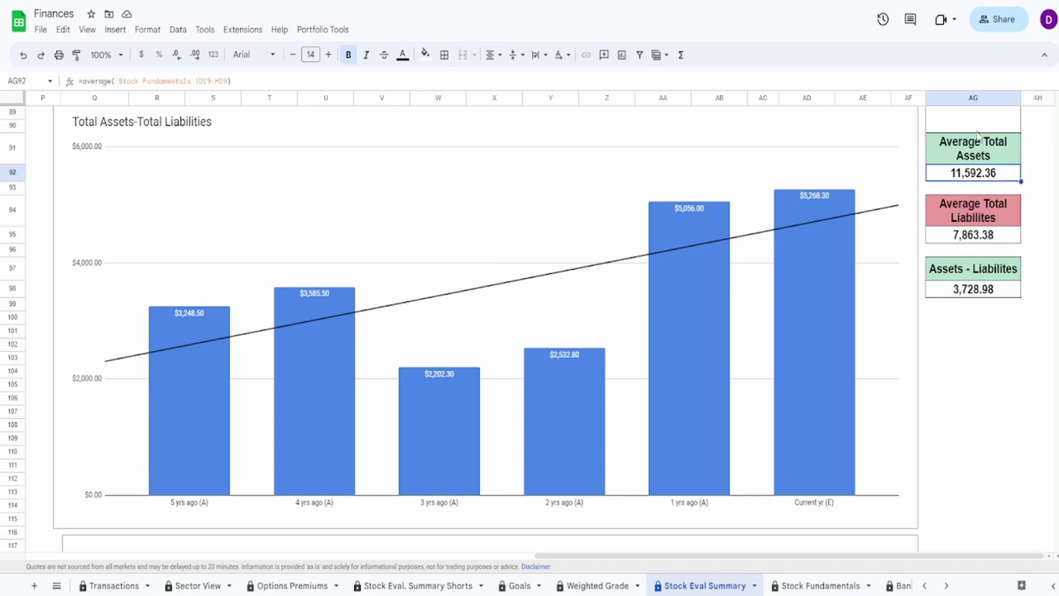
pyautogui.click(964, 236)
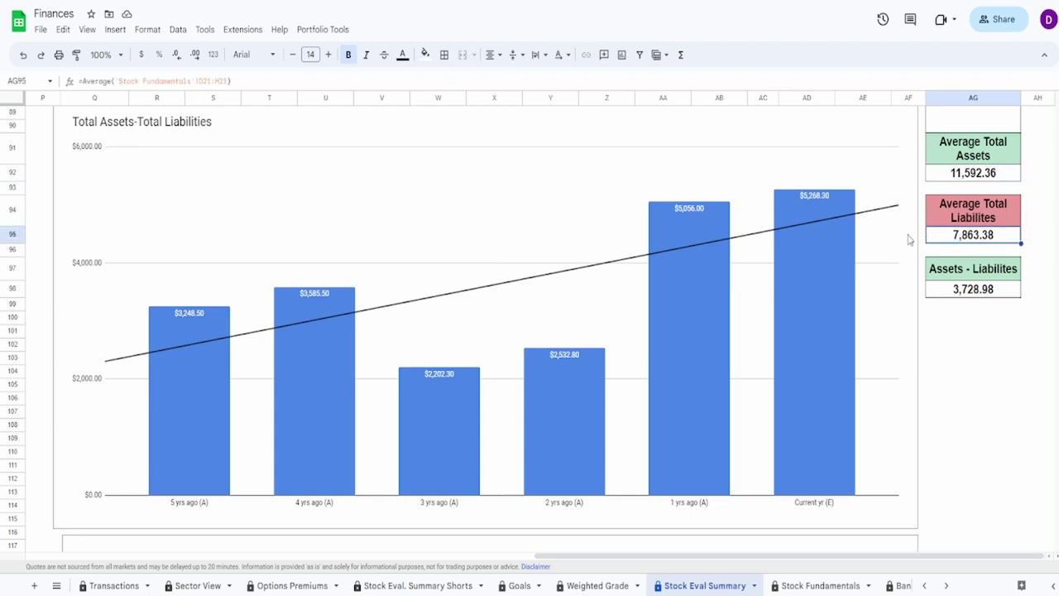
pyautogui.click(964, 286)
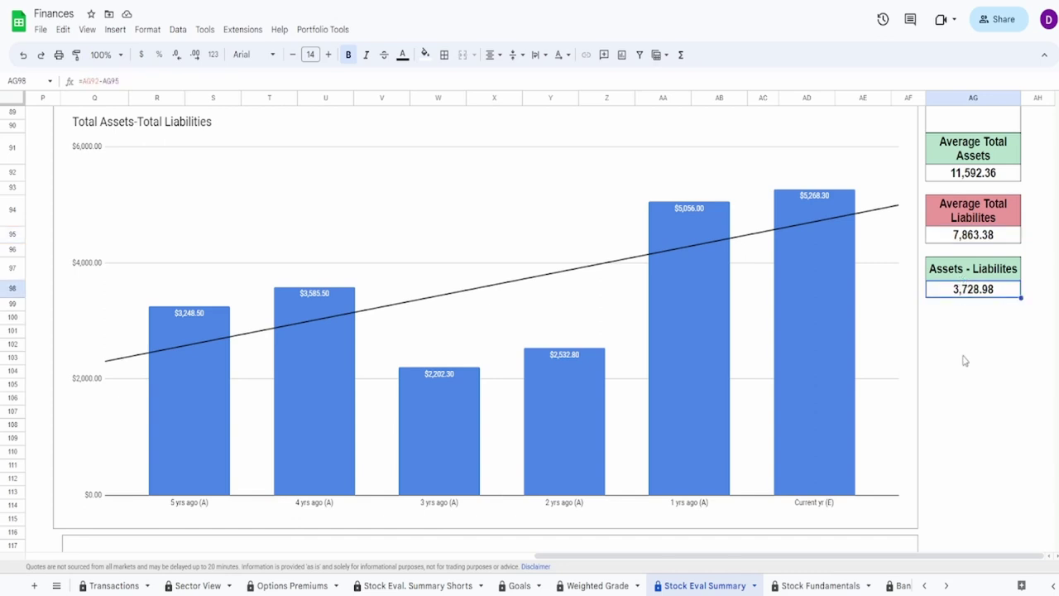
pyautogui.click(980, 118)
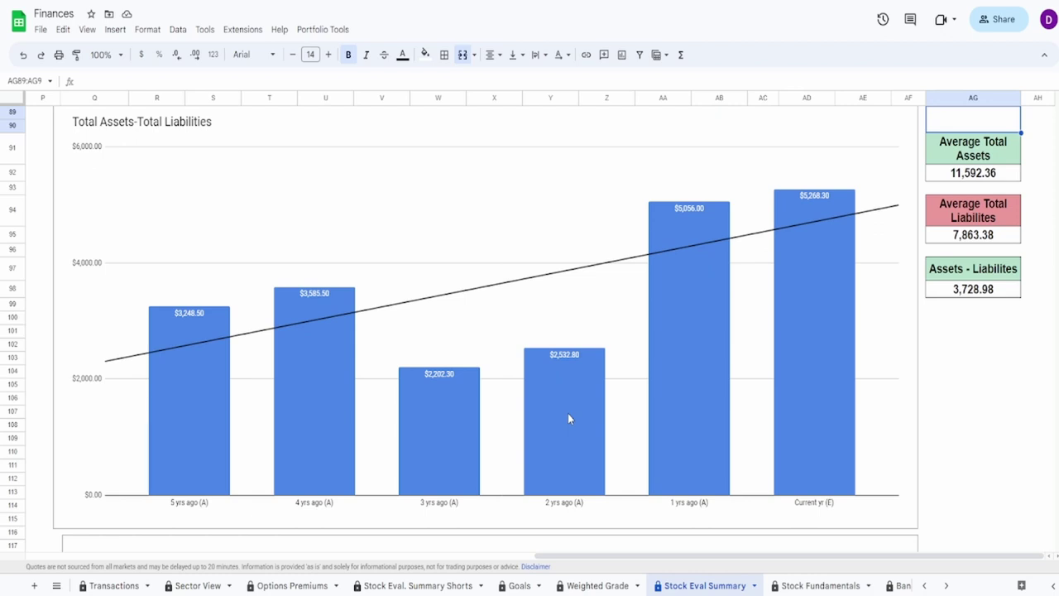
pyautogui.click(309, 439)
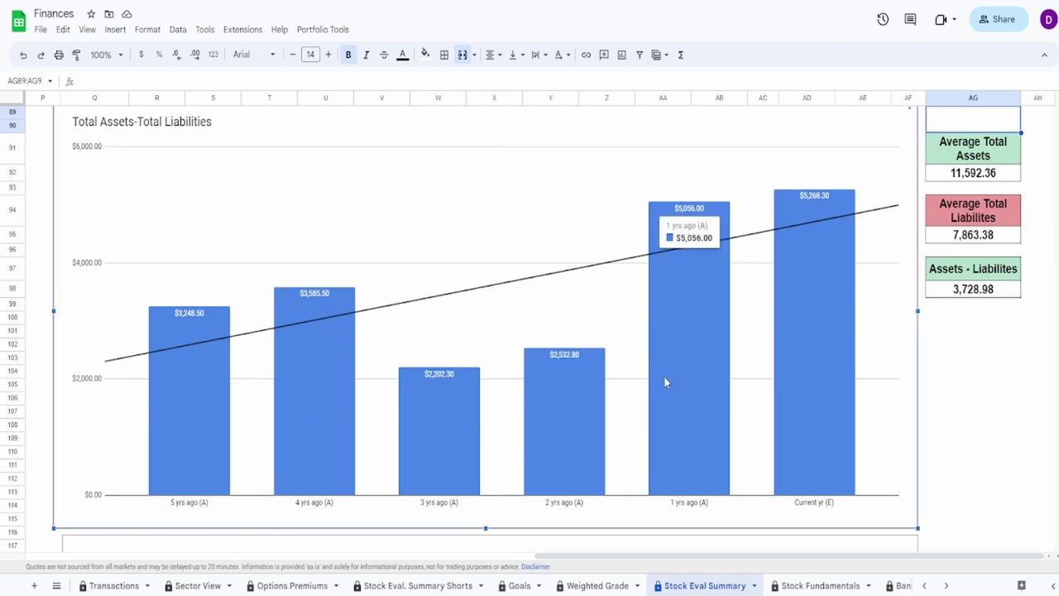
pyautogui.moveTo(665, 325)
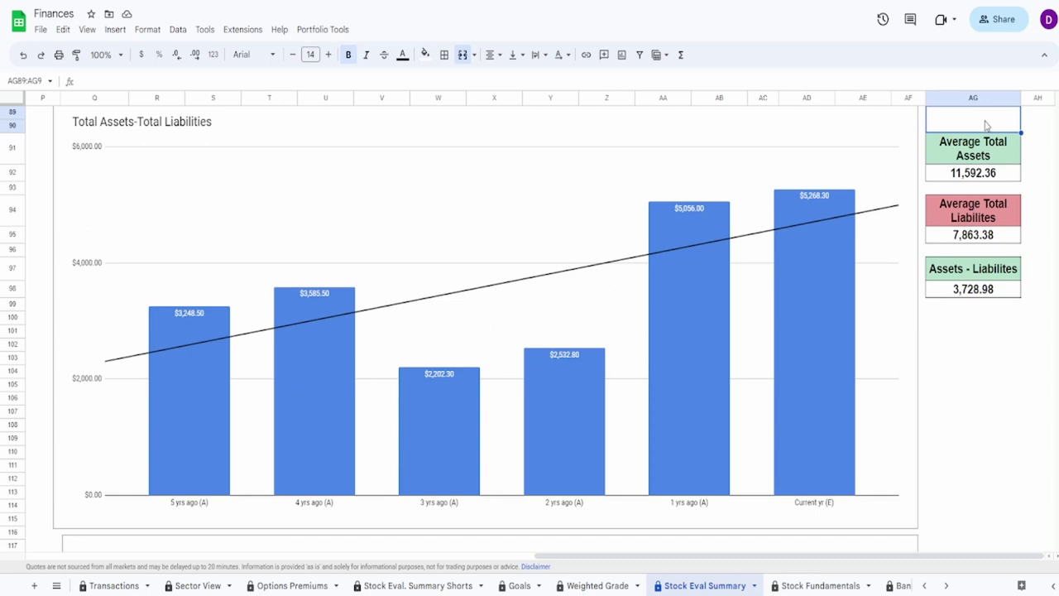
pyautogui.write('85%')
pyautogui.hotkey('ctrl', 'Return')
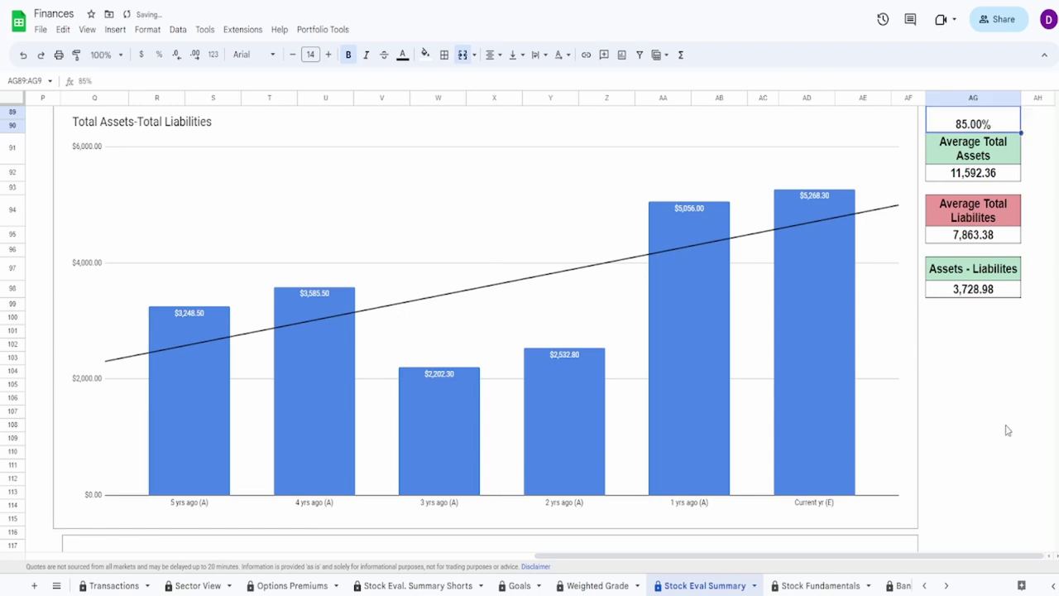
# - Review the Cashflow-Total Liabilities chart and its average, and score it at 80% in the blank cell above the average's label
pyautogui.scroll(-5, 985, 423)
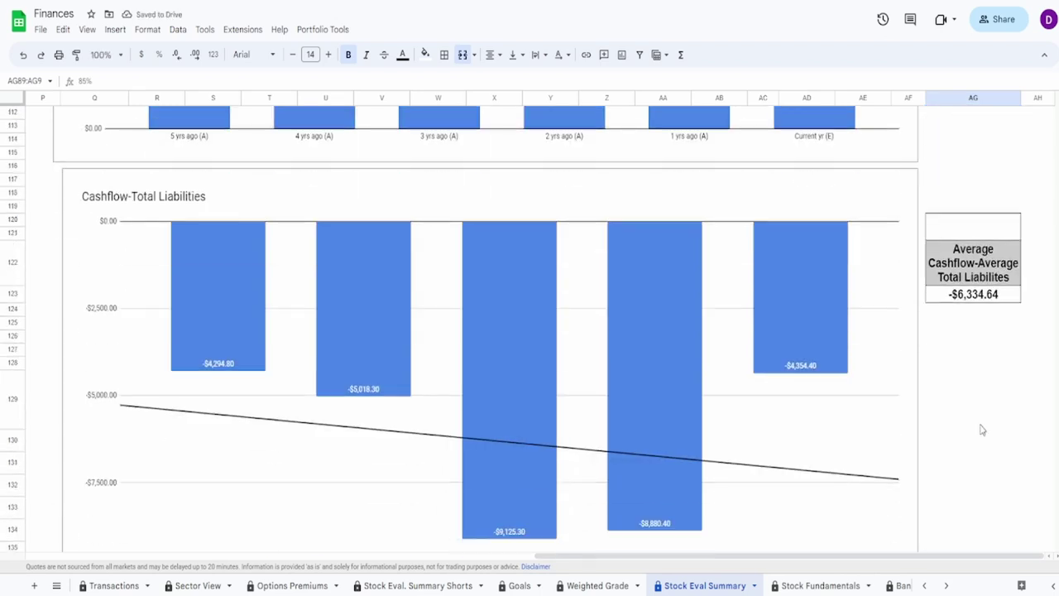
pyautogui.scroll(-1, 982, 429)
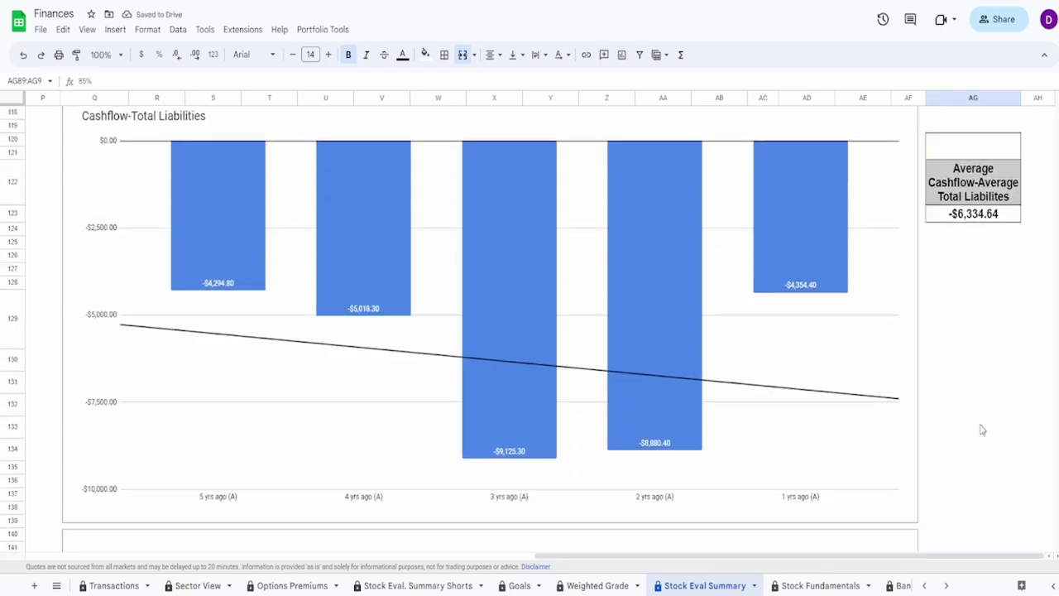
pyautogui.click(501, 418)
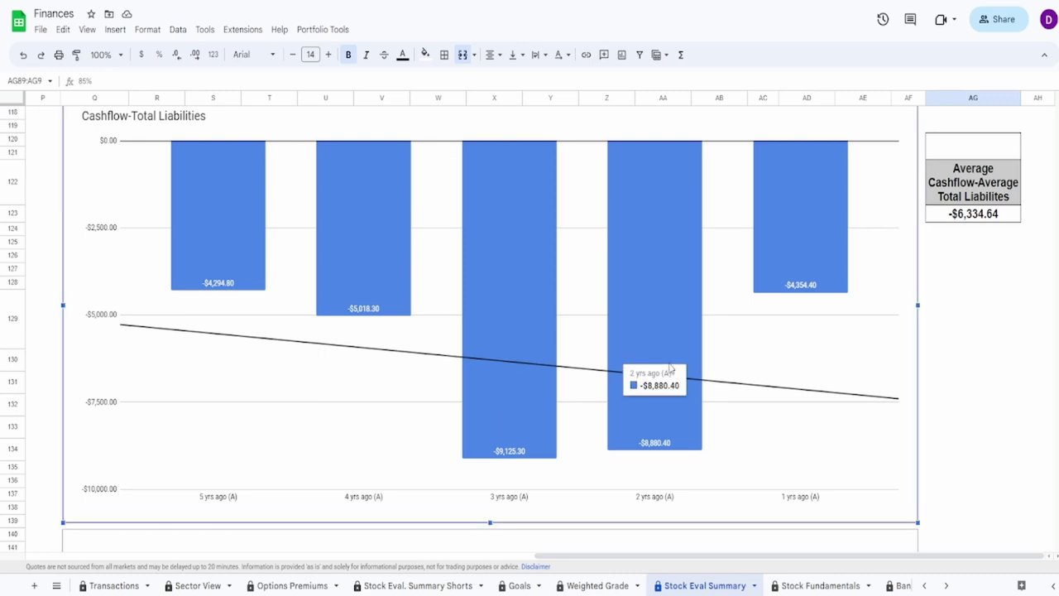
pyautogui.moveTo(509, 409)
pyautogui.moveTo(810, 266)
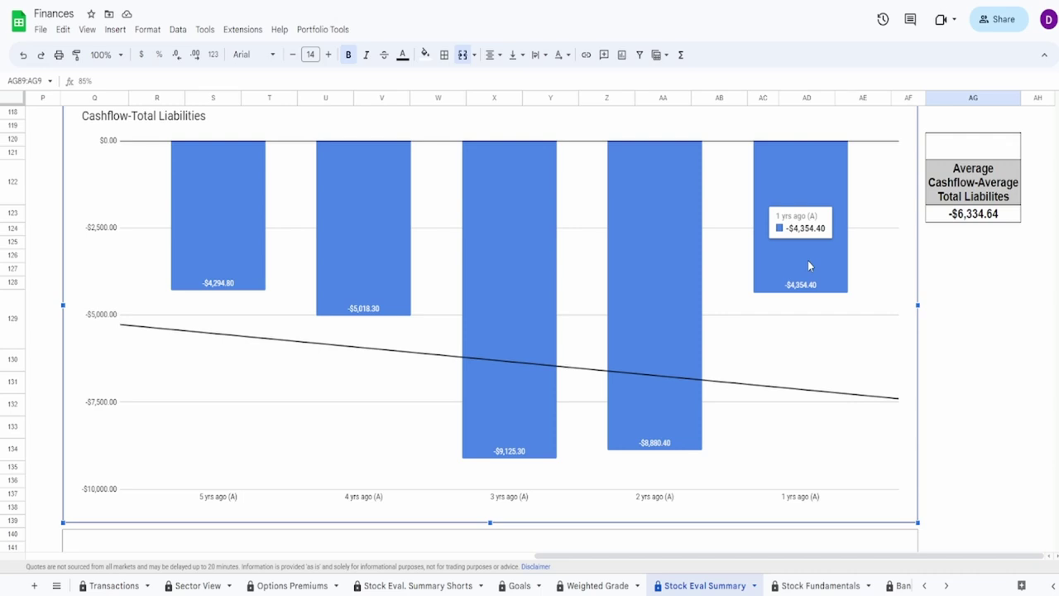
pyautogui.moveTo(229, 256)
pyautogui.click(960, 218)
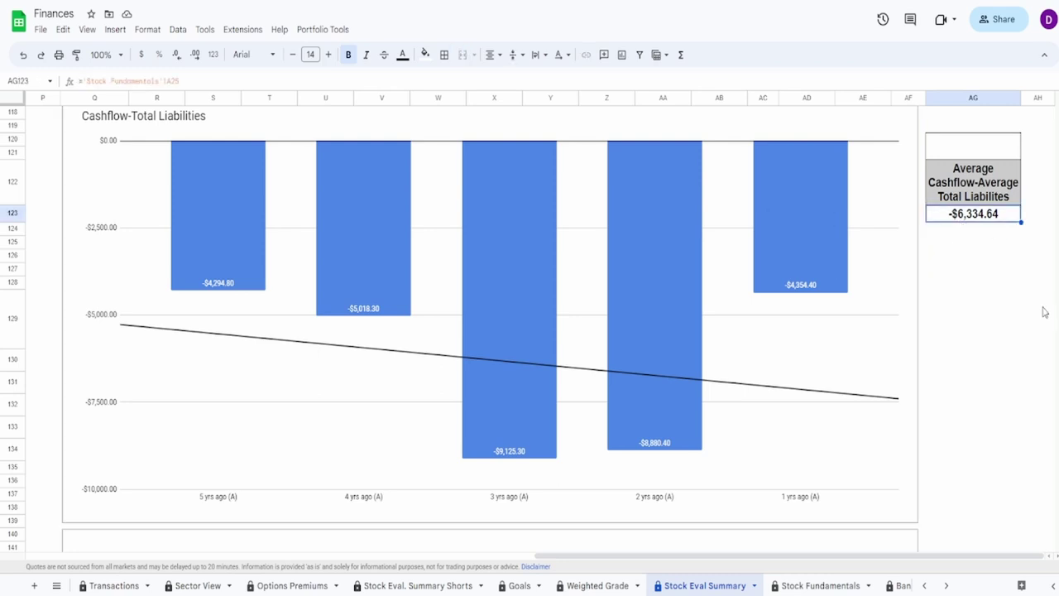
pyautogui.click(961, 166)
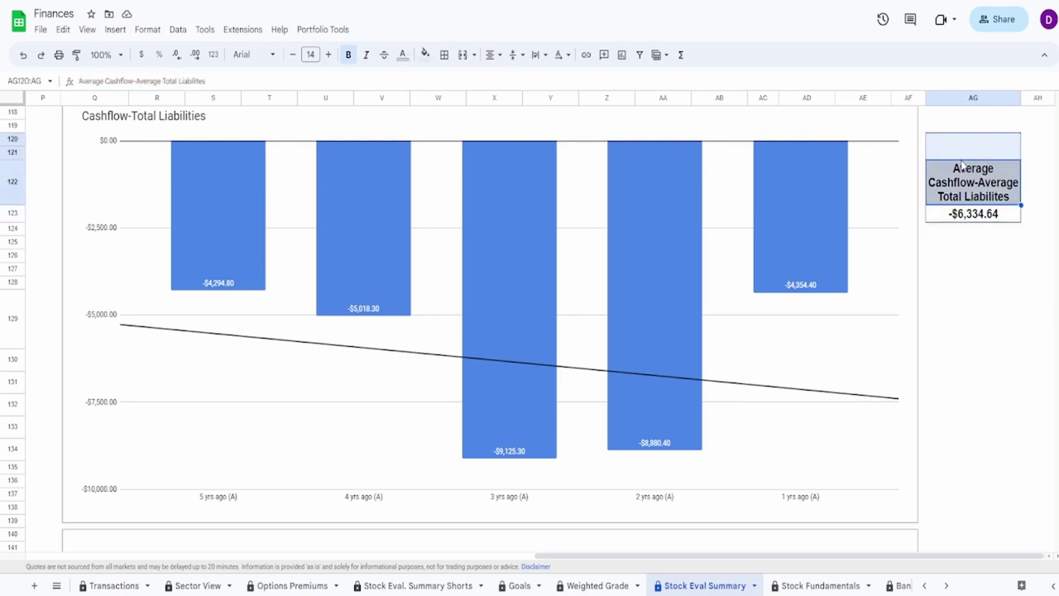
pyautogui.click(968, 147)
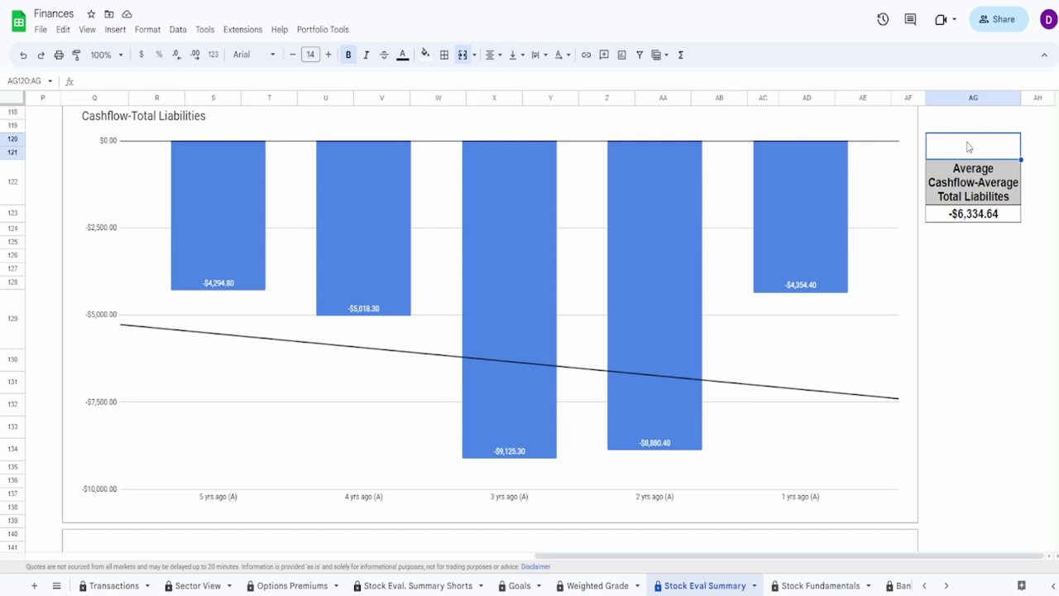
pyautogui.write('80%')
pyautogui.press('Return')
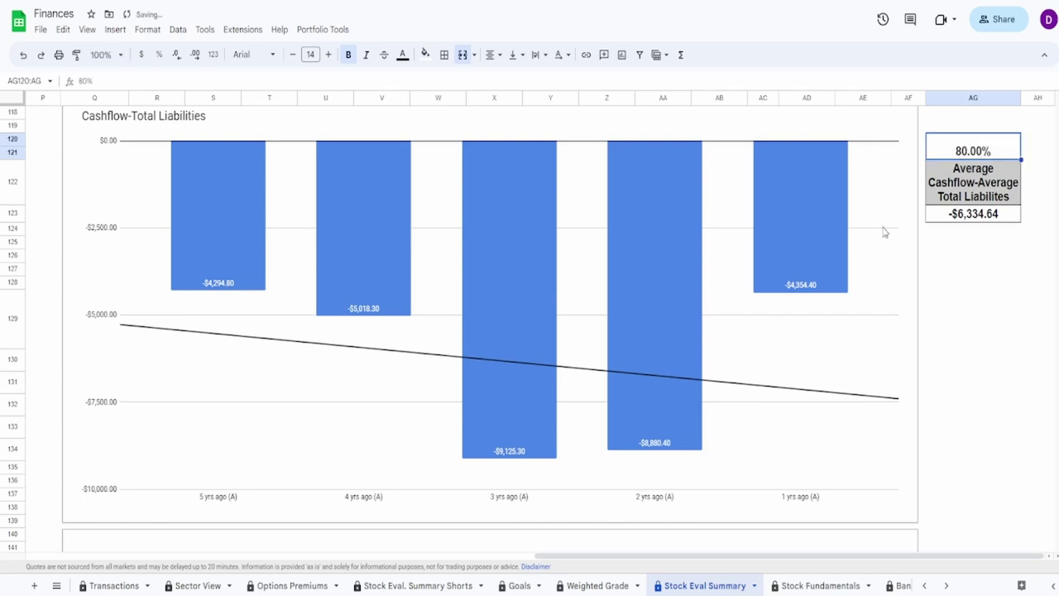
pyautogui.click(301, 293)
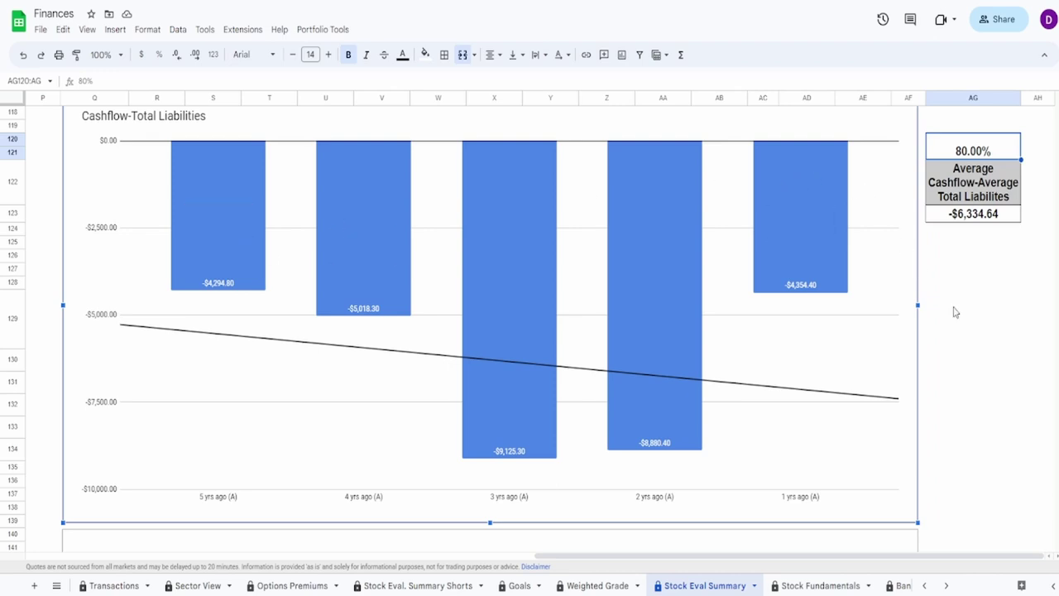
# - Examine the Shares Outstanding chart's yearly bars together with its five-year and previous-to-current percentage changes
pyautogui.scroll(-5, 215, 355)
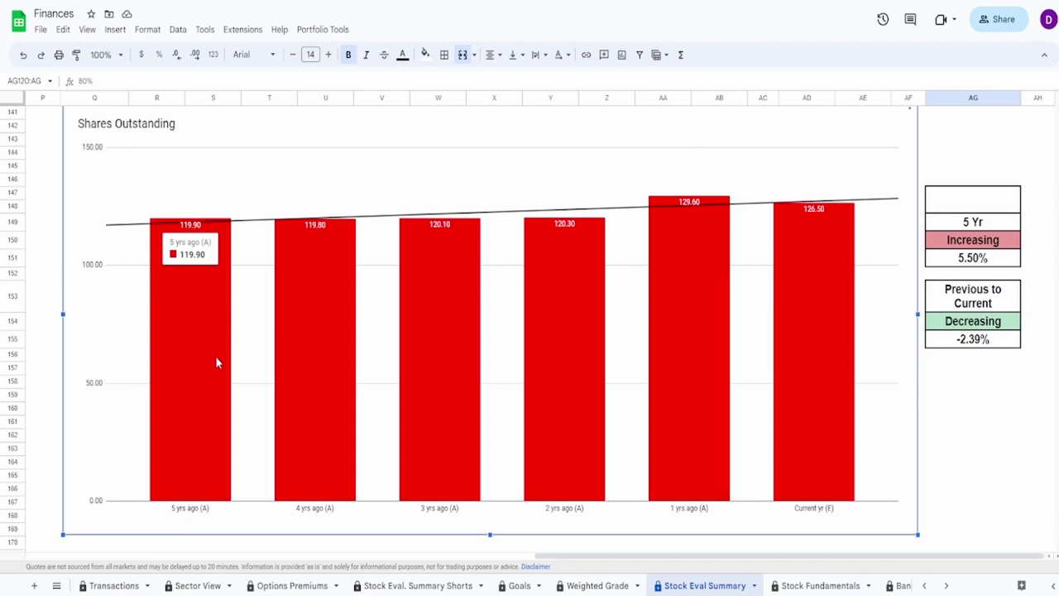
pyautogui.moveTo(847, 336)
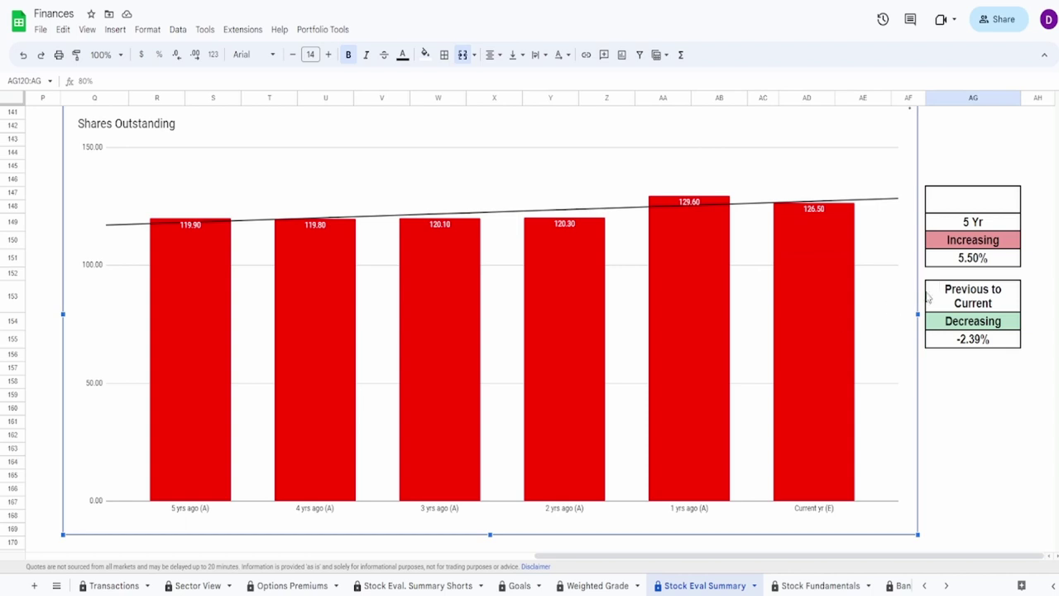
pyautogui.click(954, 260)
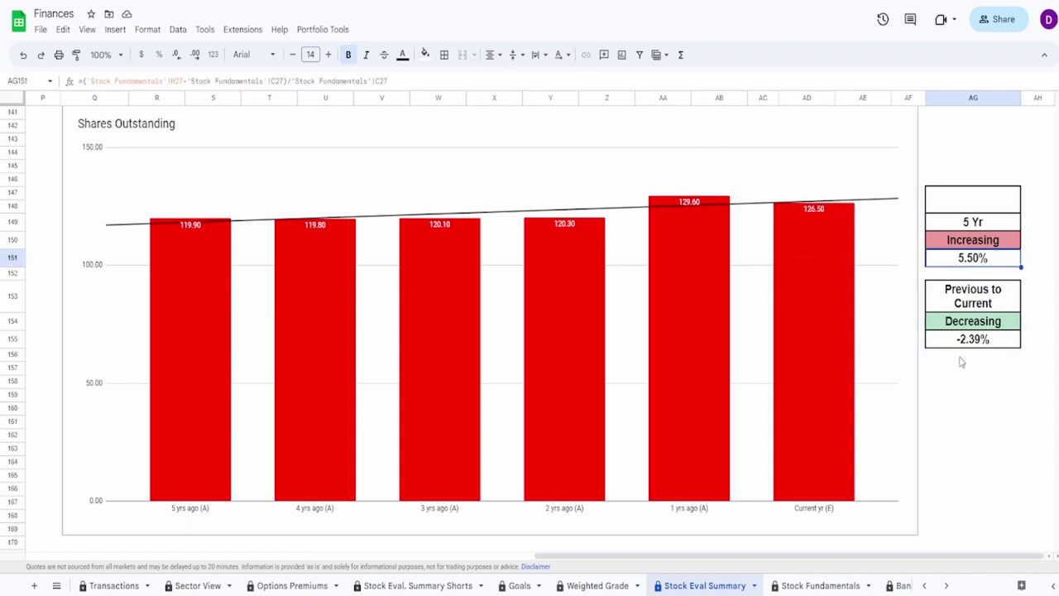
pyautogui.click(965, 342)
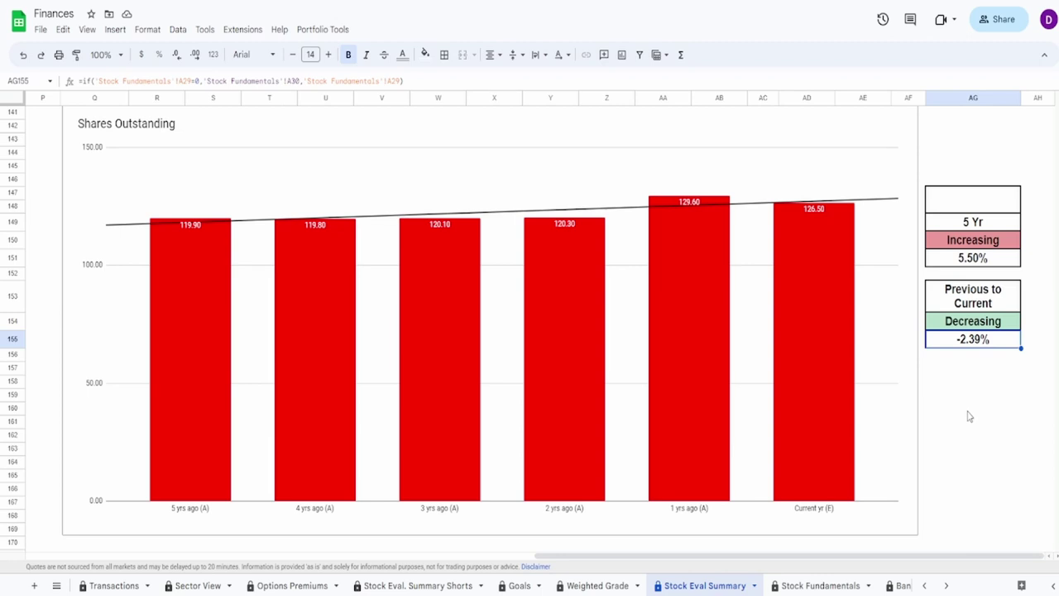
pyautogui.click(333, 323)
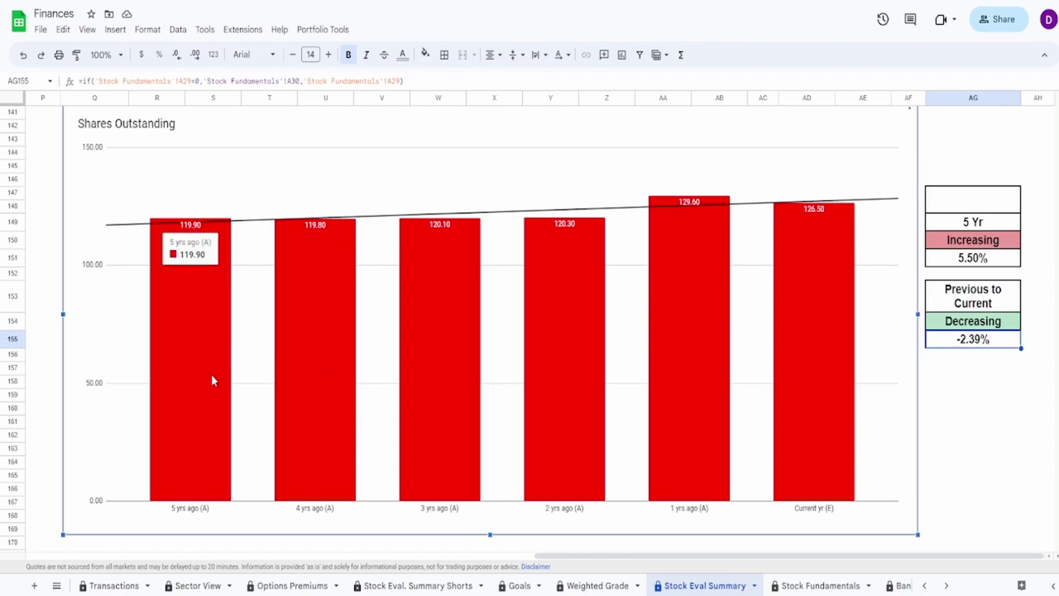
pyautogui.moveTo(278, 373)
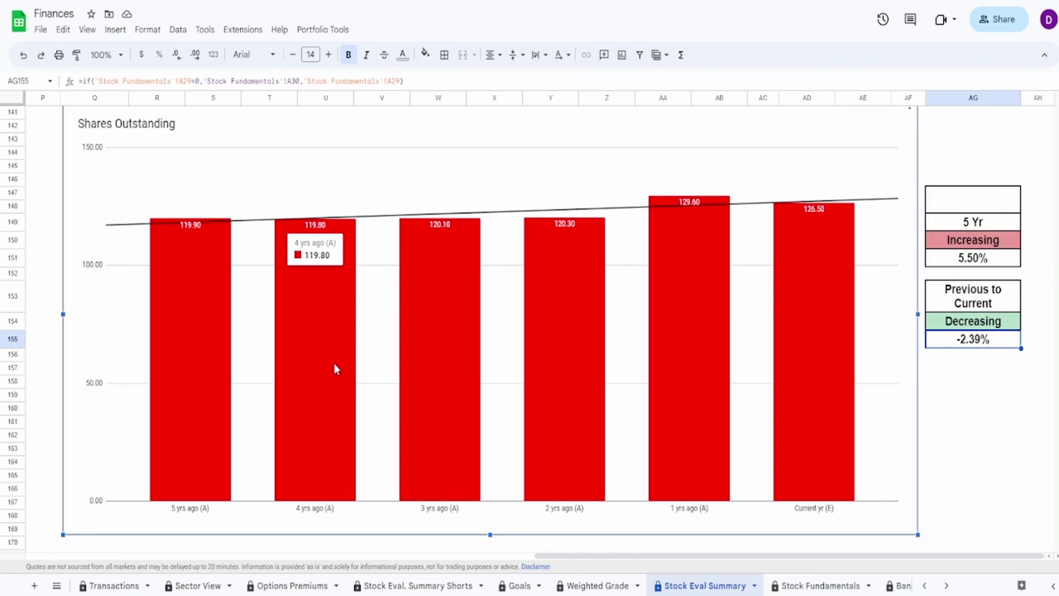
pyautogui.moveTo(430, 369)
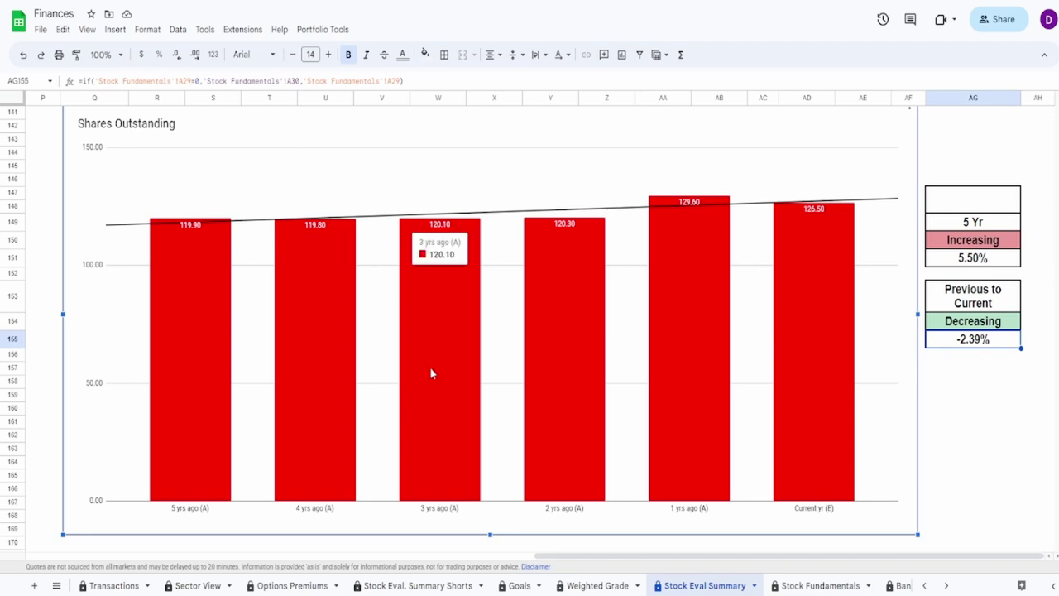
pyautogui.moveTo(559, 345)
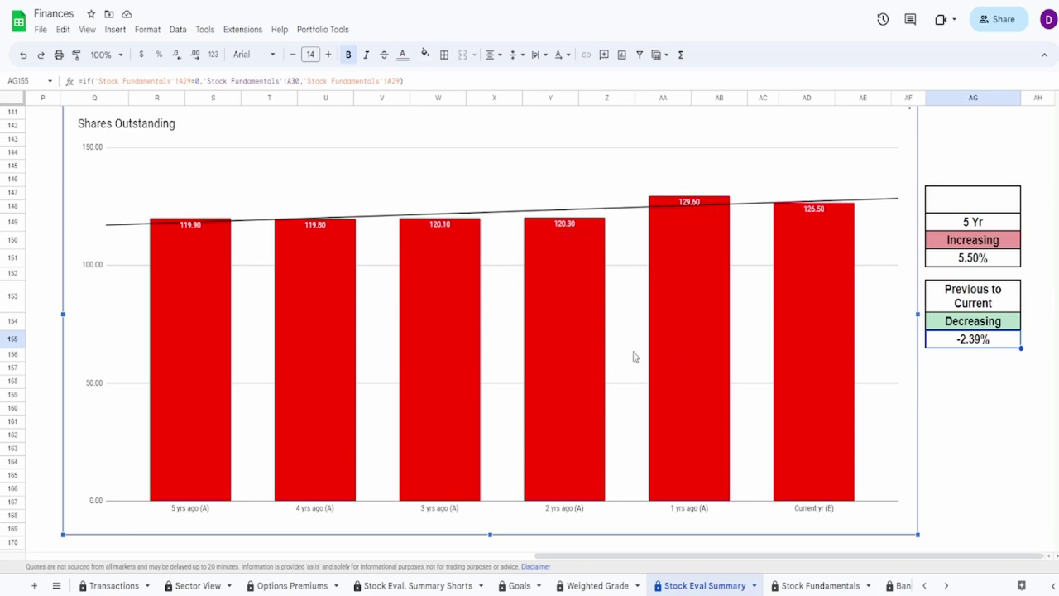
pyautogui.moveTo(682, 341)
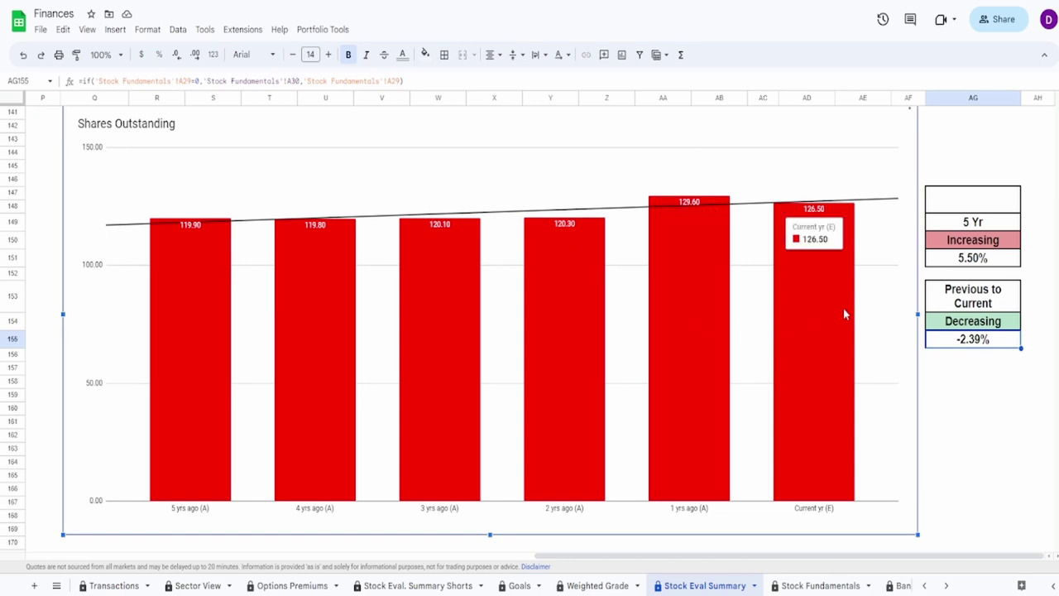
# - Score shares outstanding at 55% in the blank cell above the 5 Yr label
pyautogui.click(943, 211)
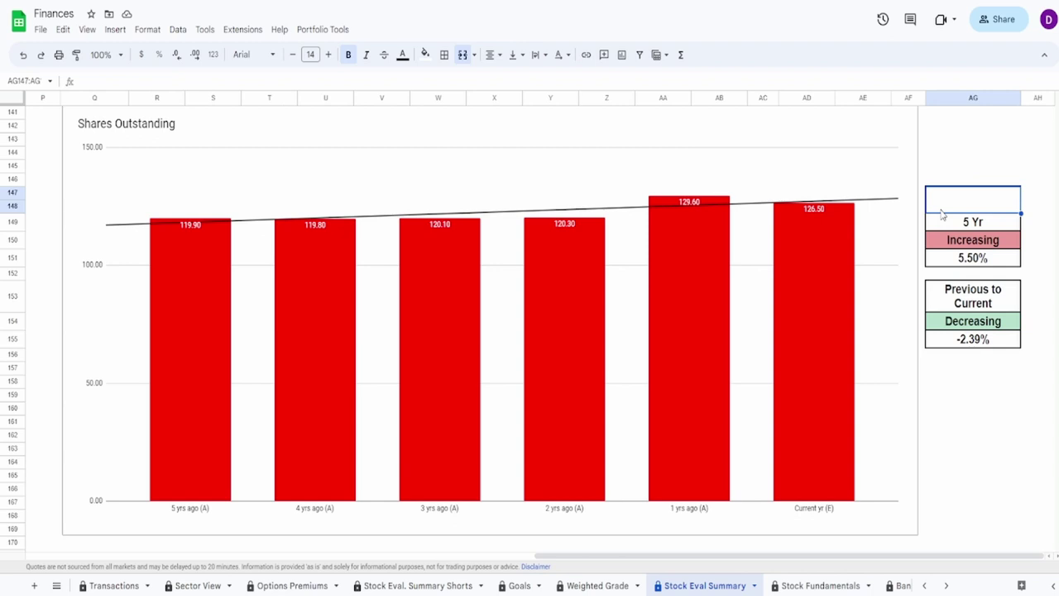
pyautogui.write('6')
pyautogui.press('BackSpace')
pyautogui.write('55')
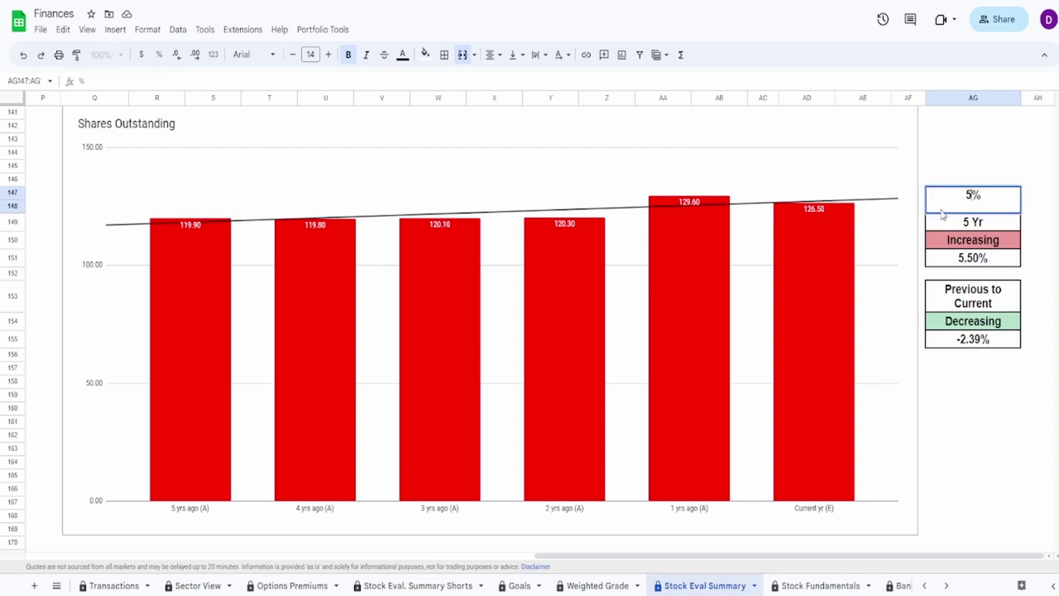
pyautogui.click(790, 283)
pyautogui.moveTo(790, 282)
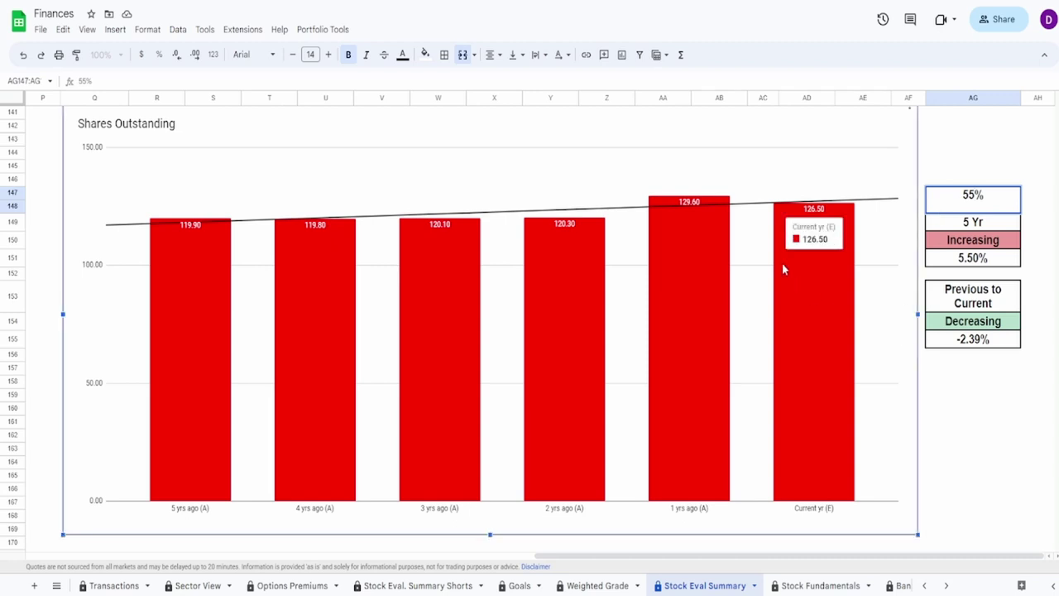
pyautogui.click(980, 260)
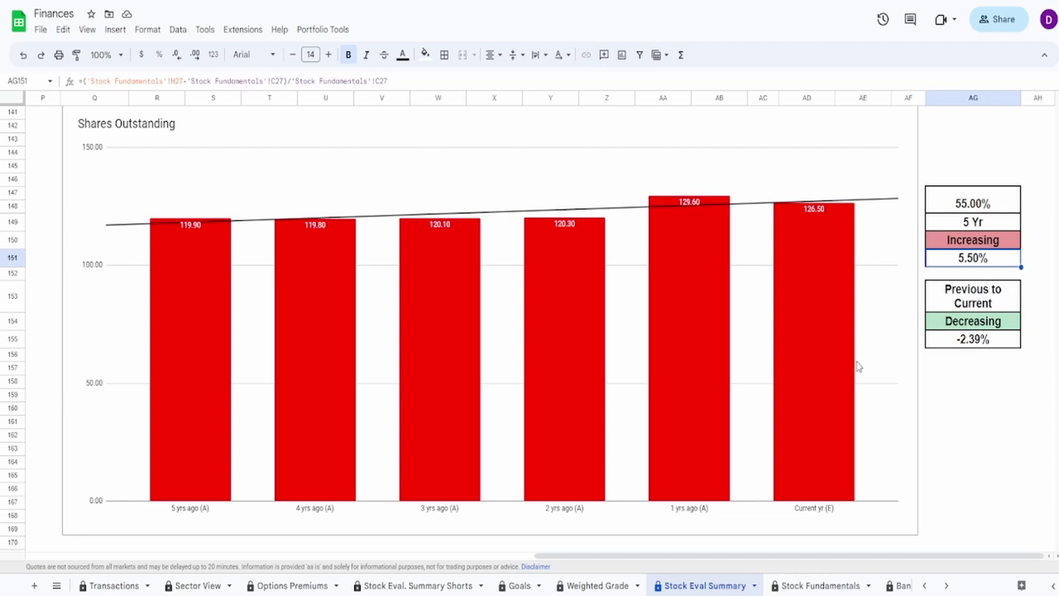
# - Examine the Cash and Equivalent chart's current-year bar and the average cash figure beside it
pyautogui.scroll(-5, 858, 367)
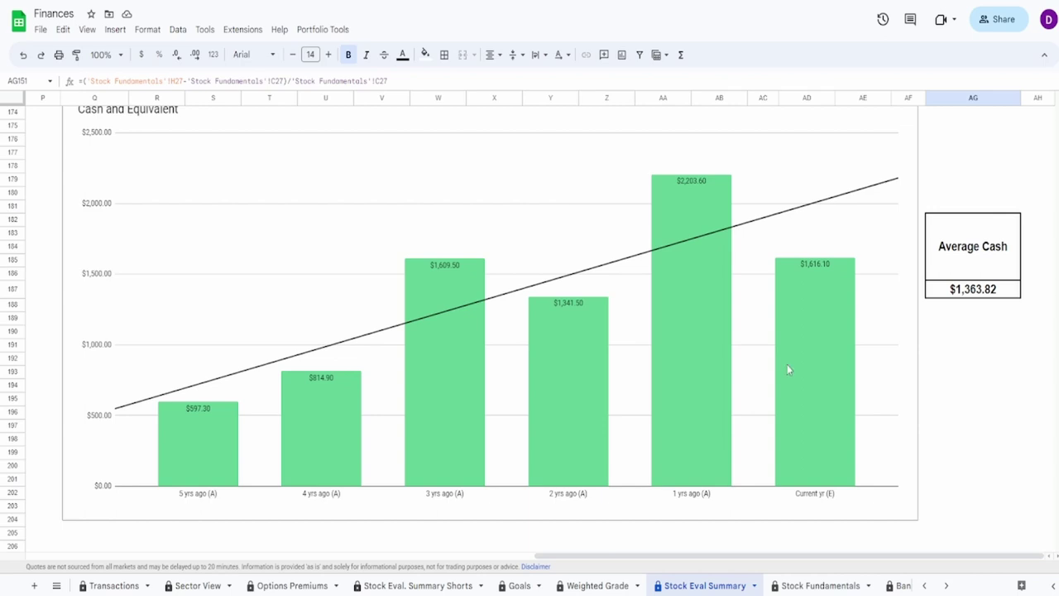
pyautogui.click(811, 343)
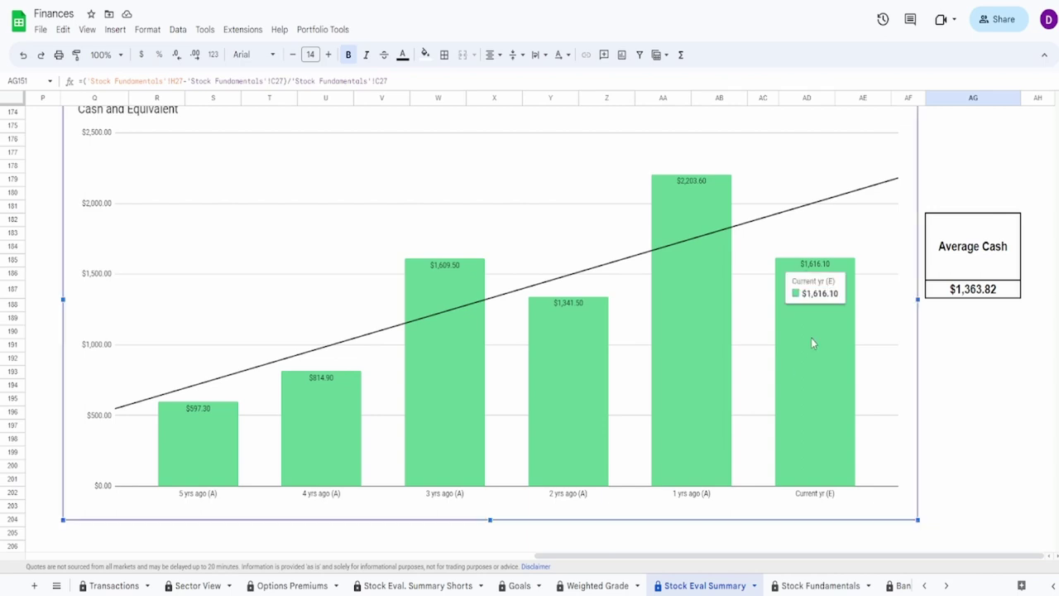
pyautogui.click(945, 296)
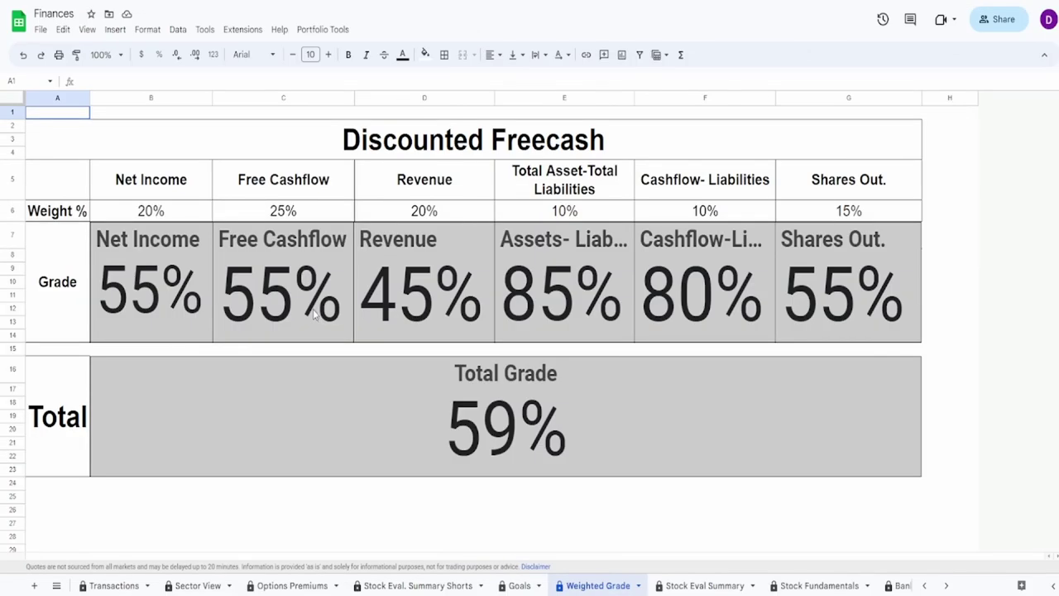
# - Review each category's grade in the Discounted Freecash table, from Net Income to Shares Out., together with the weighted Total Grade
pyautogui.click(156, 300)
pyautogui.click(253, 300)
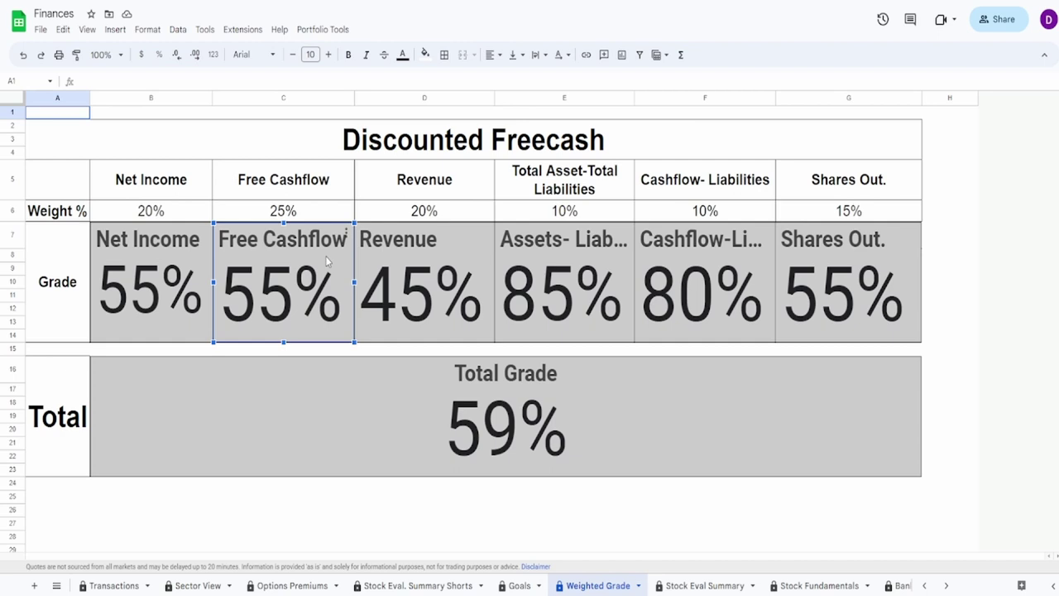
pyautogui.click(432, 282)
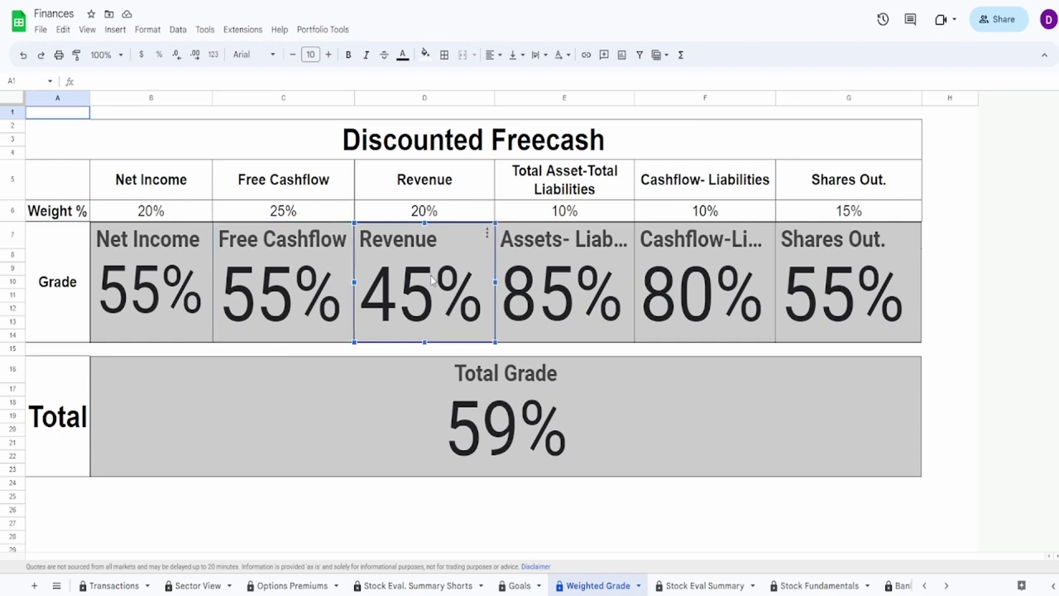
pyautogui.click(559, 252)
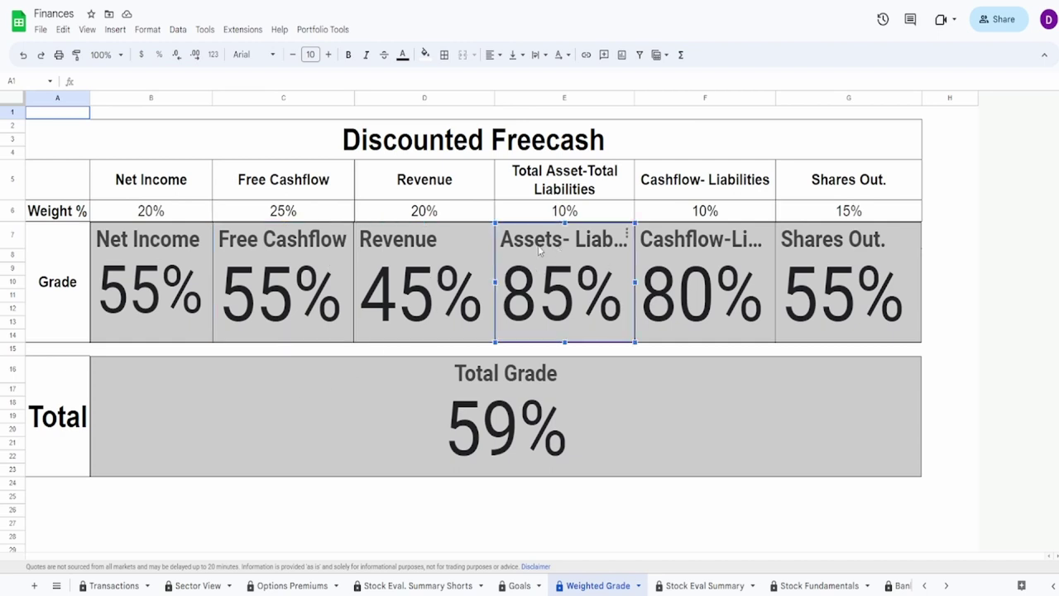
pyautogui.click(704, 281)
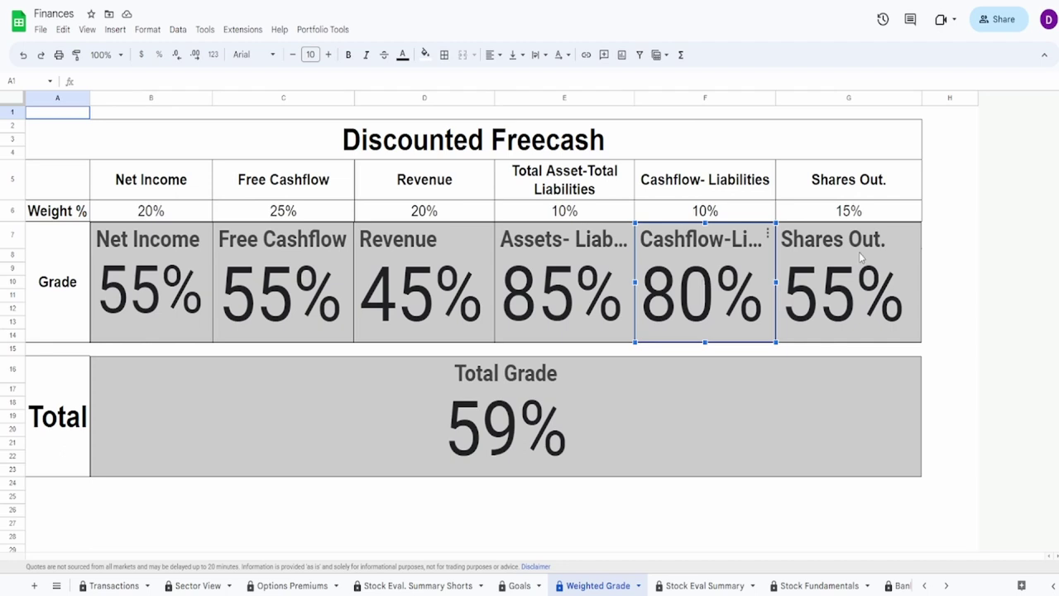
pyautogui.click(901, 261)
pyautogui.click(461, 427)
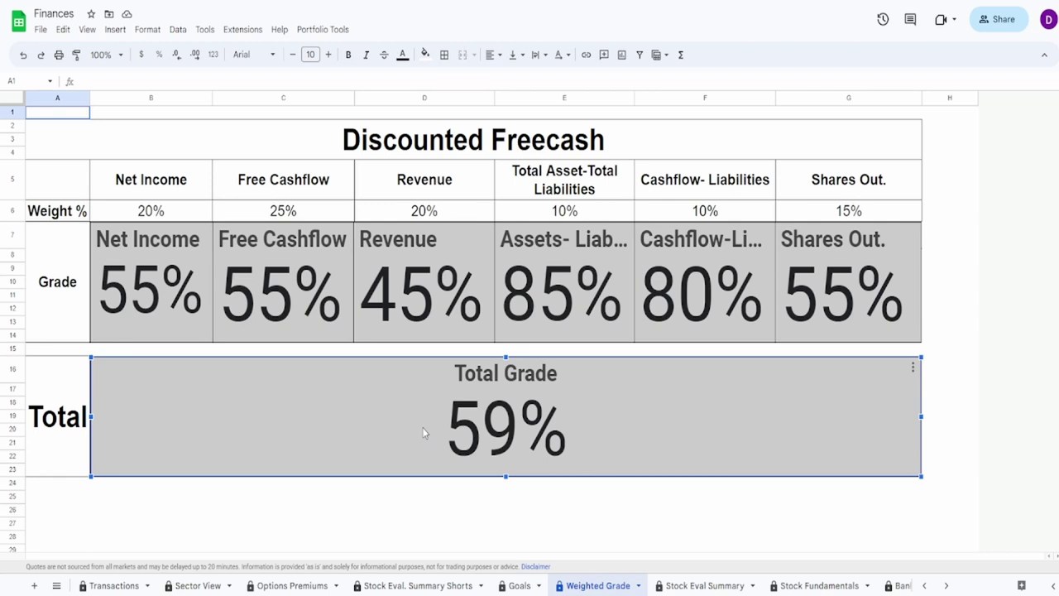
pyautogui.click(445, 288)
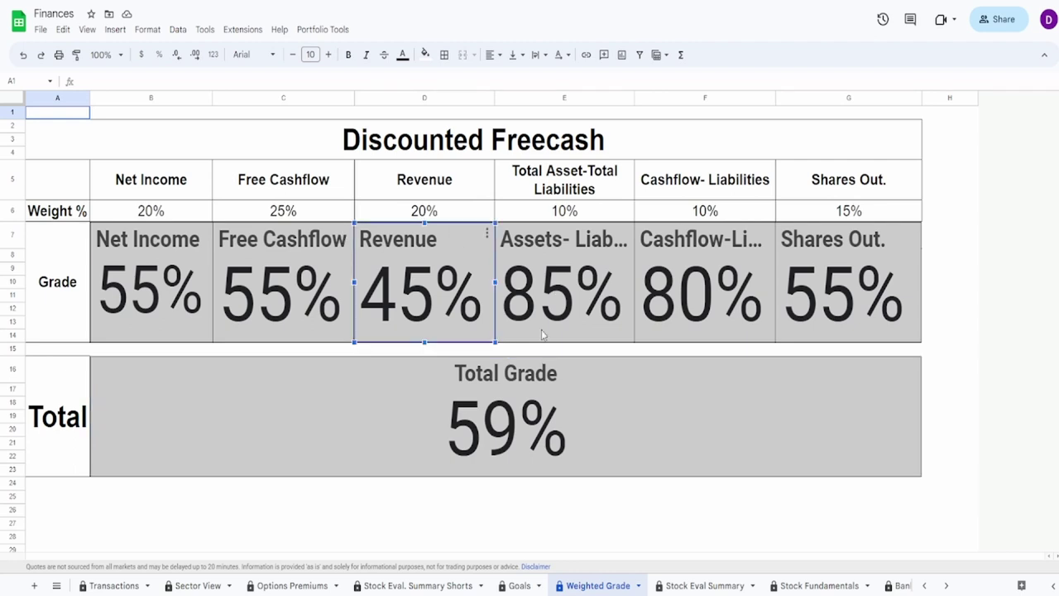
pyautogui.click(820, 291)
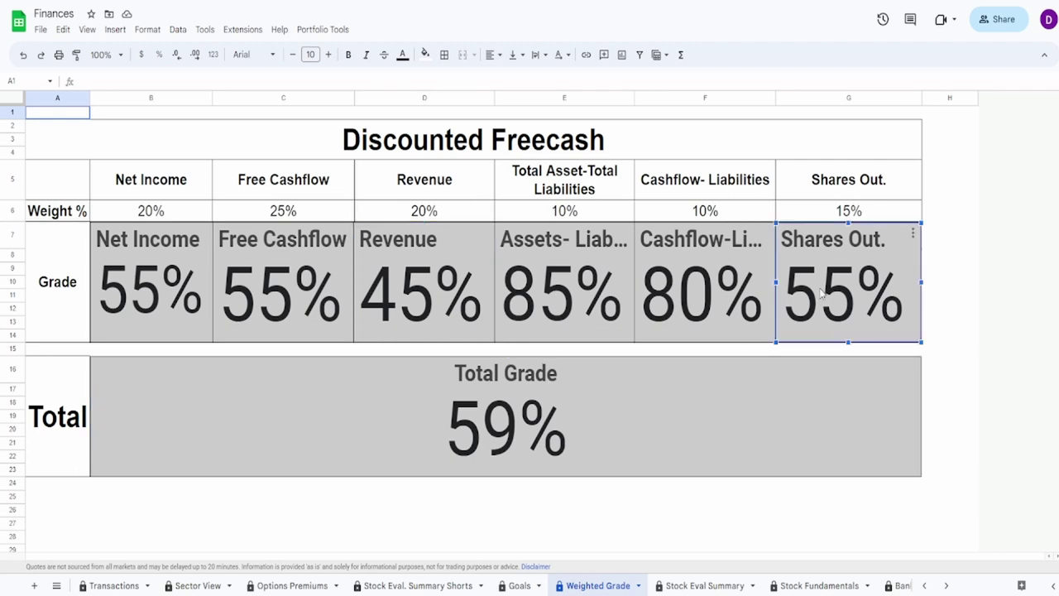
pyautogui.click(663, 460)
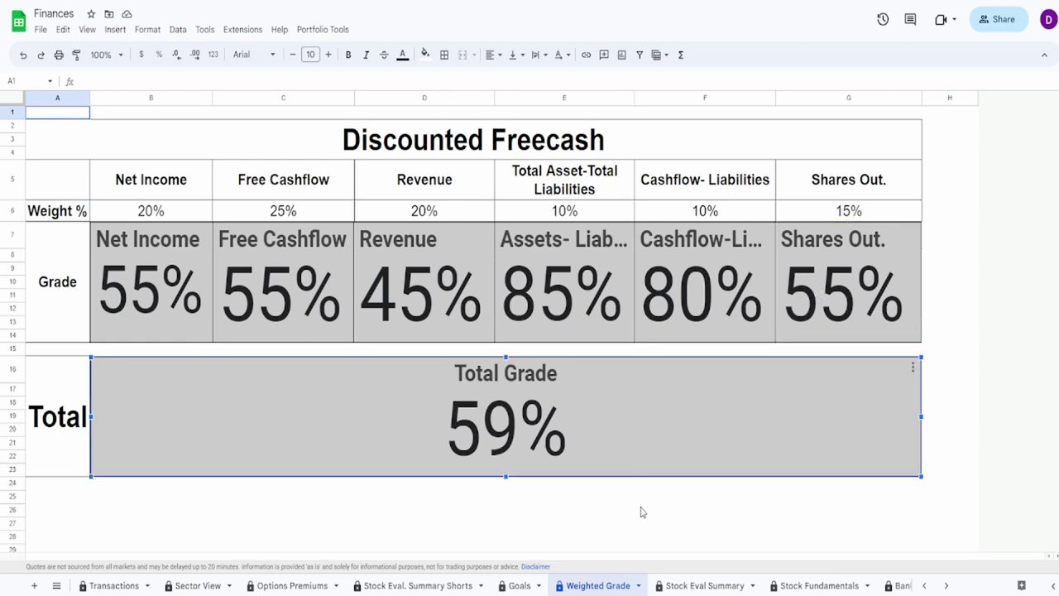
# - Examine the Stock Eval Summary sheet's share price and its target share prices before and after debt
pyautogui.click(705, 585)
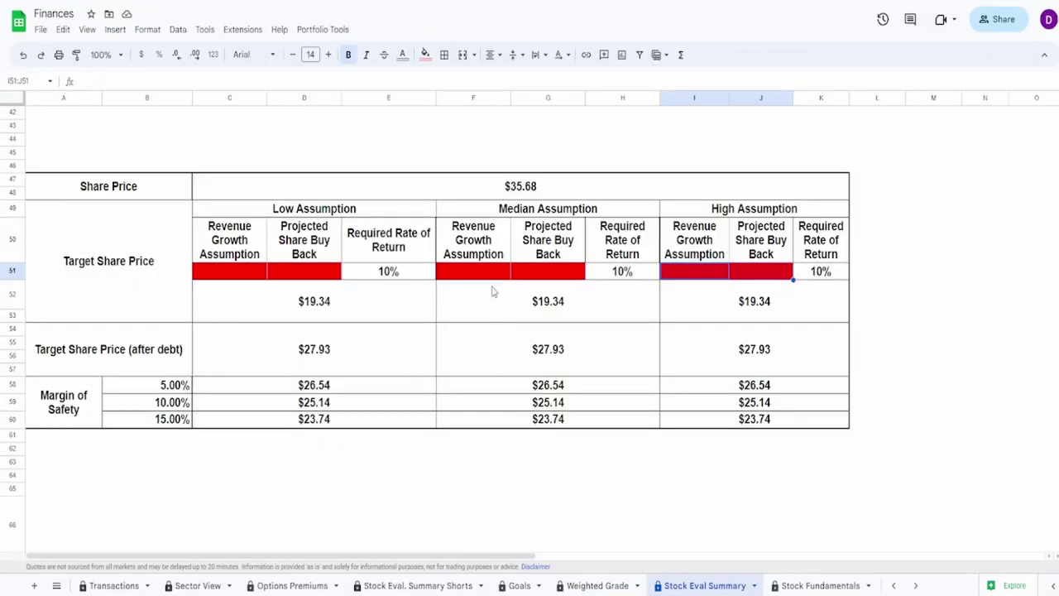
pyautogui.click(357, 299)
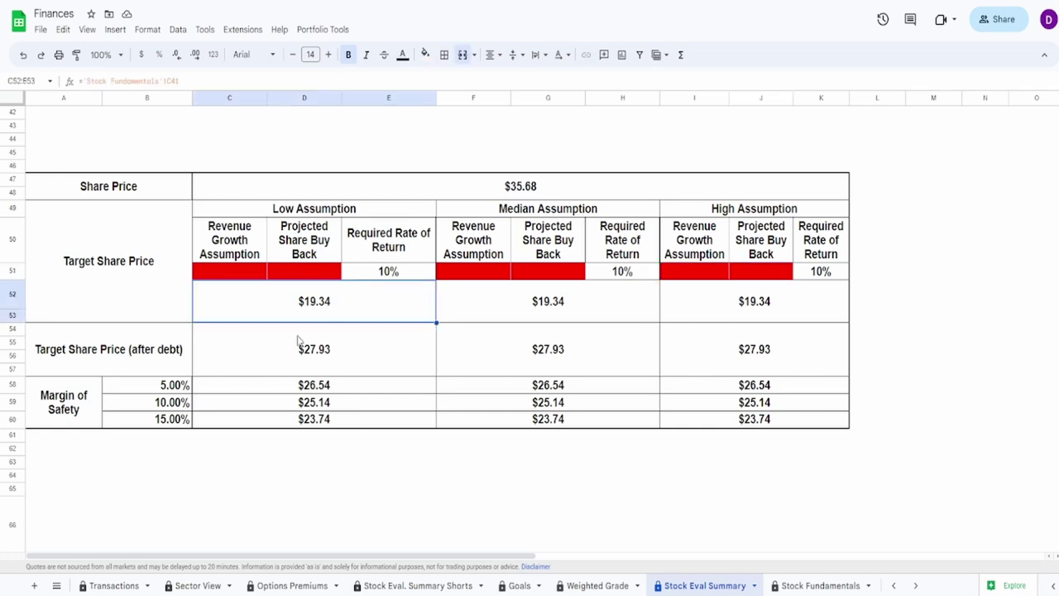
pyautogui.click(240, 360)
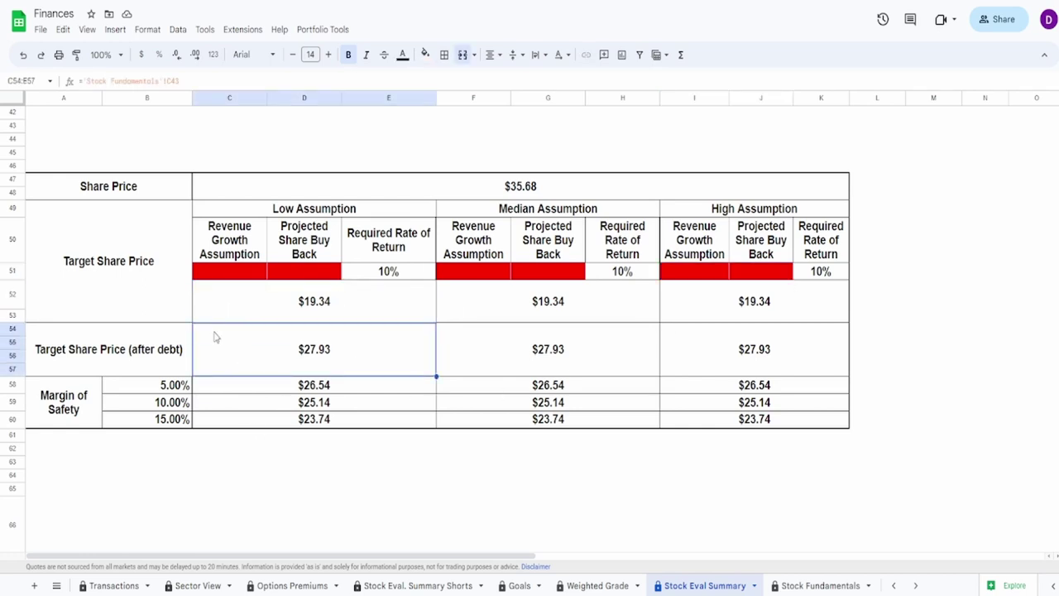
pyautogui.click(449, 293)
pyautogui.rightClick(448, 300)
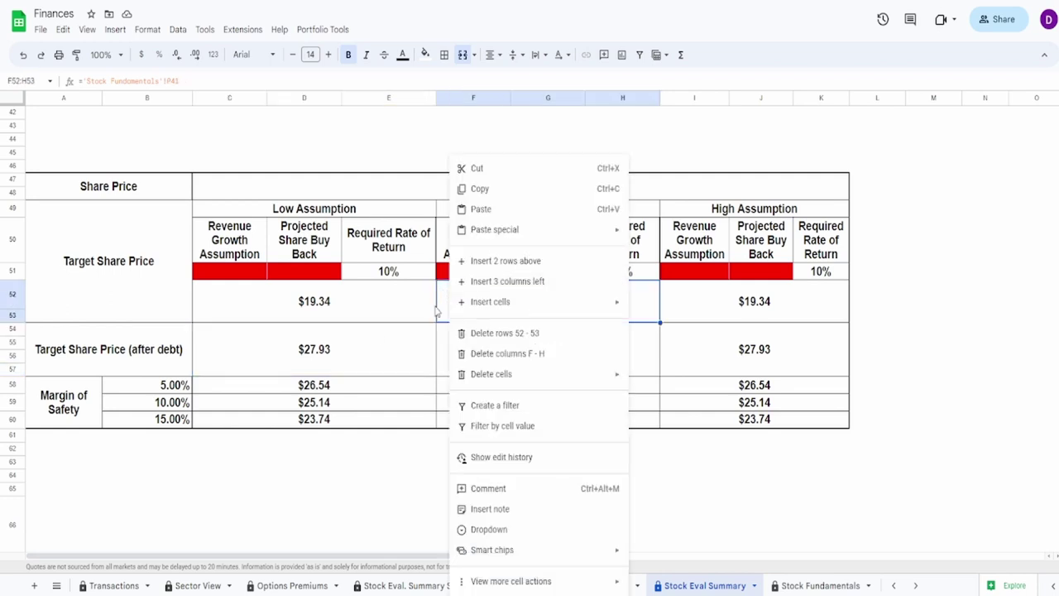
pyautogui.click(387, 238)
pyautogui.click(548, 176)
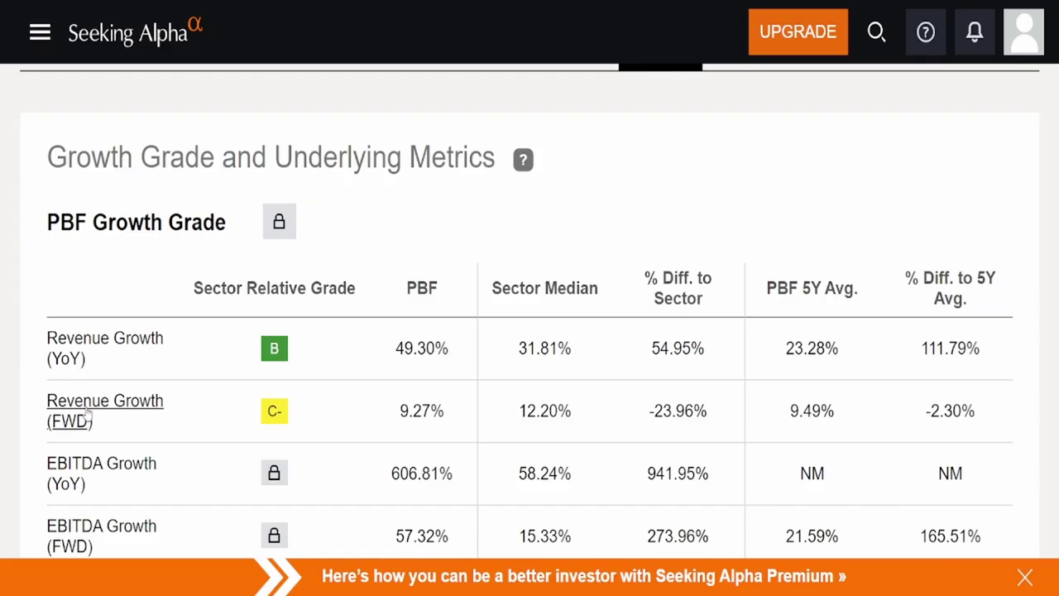
# - Set the Revenue Growth Assumption to 7% for the low, 9% for the median and 11% for the high assumption
pyautogui.moveTo(86, 417)
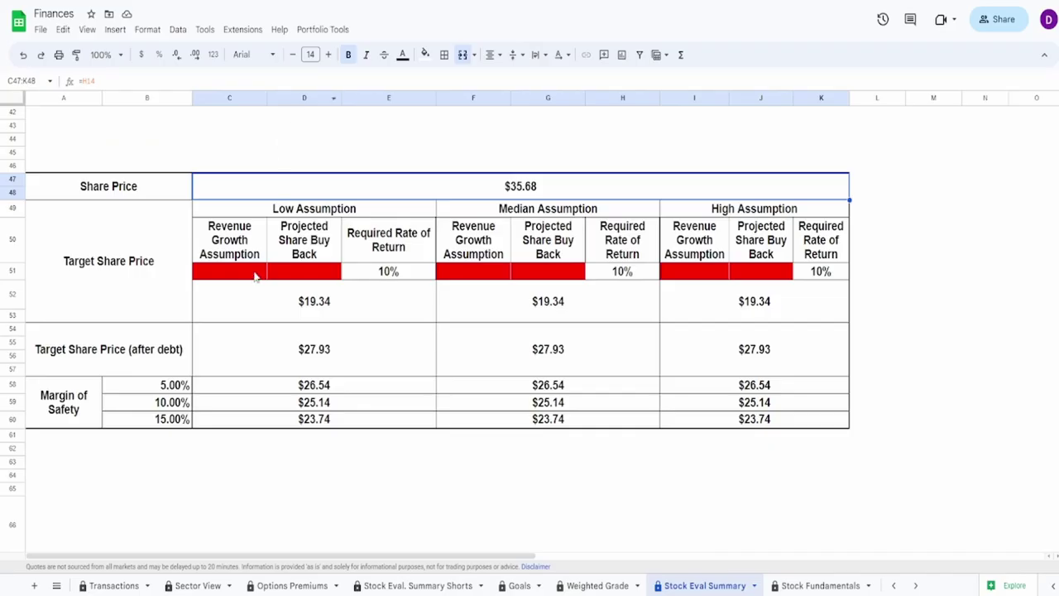
pyautogui.click(255, 275)
pyautogui.write('7%')
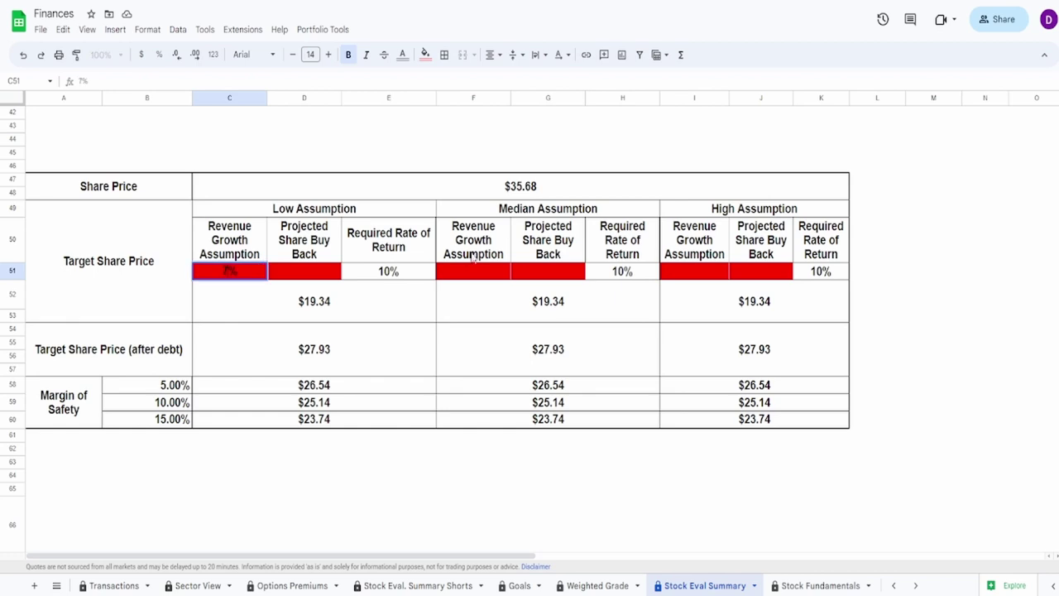
pyautogui.click(487, 278)
pyautogui.write('9%')
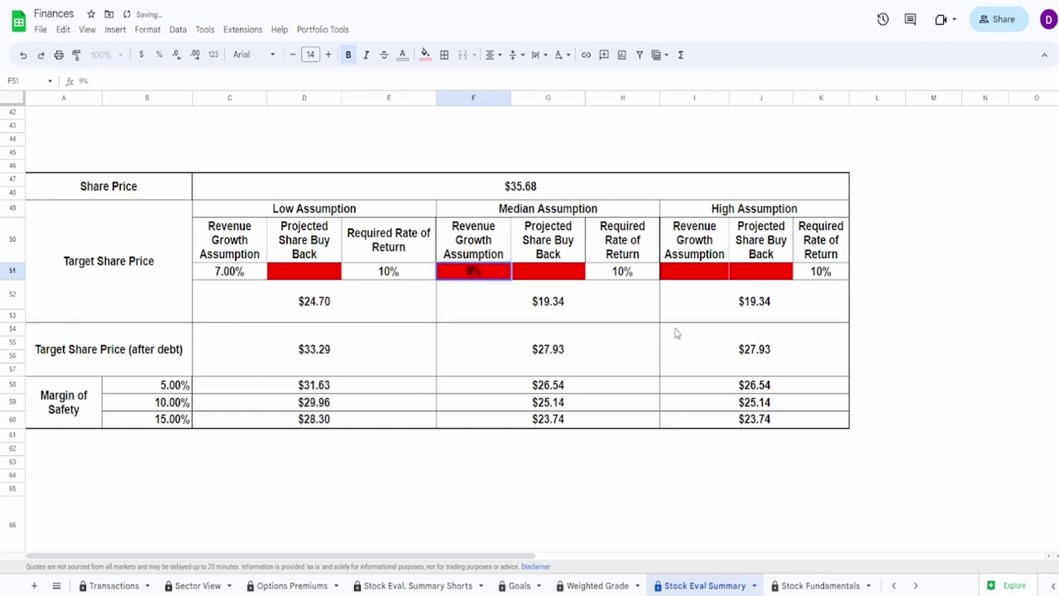
pyautogui.click(693, 274)
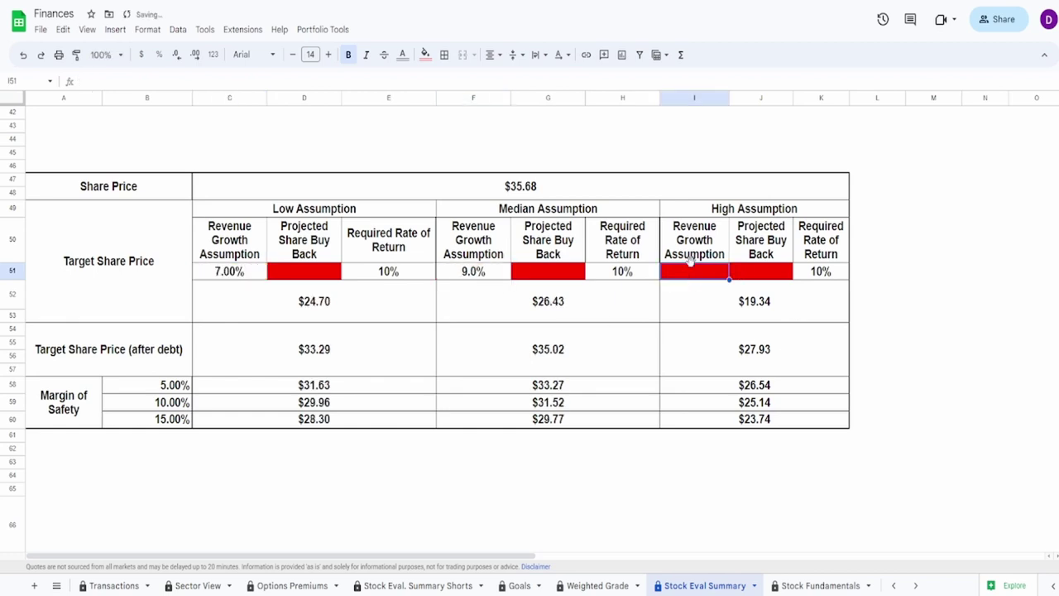
pyautogui.write('11%')
pyautogui.press('Return')
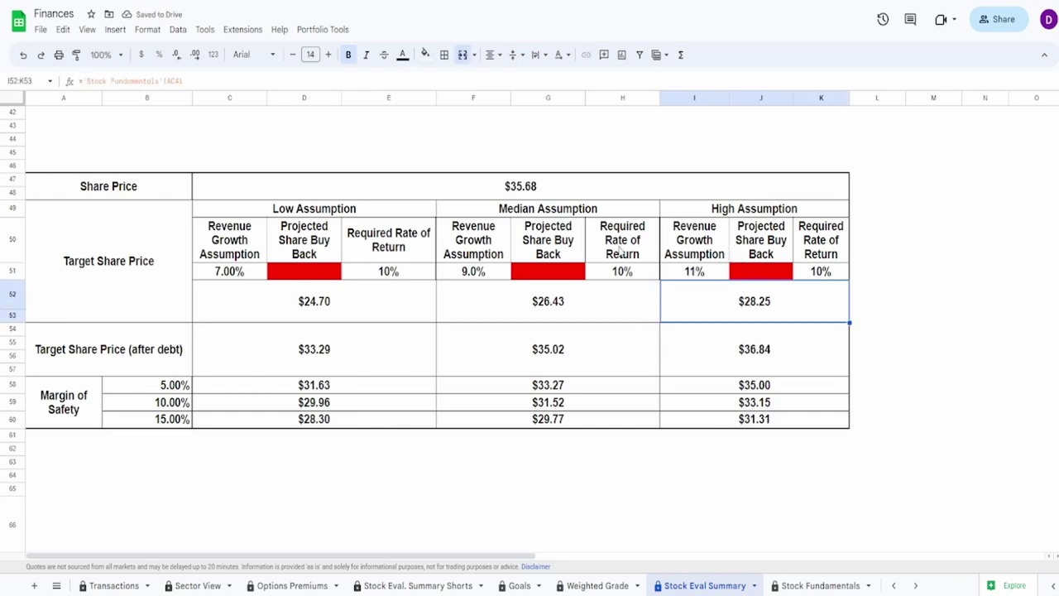
# - Set the Projected Share Buy Back to -5% for the low, -3% for the median and -1% for the high assumption
pyautogui.click(552, 276)
pyautogui.click(302, 275)
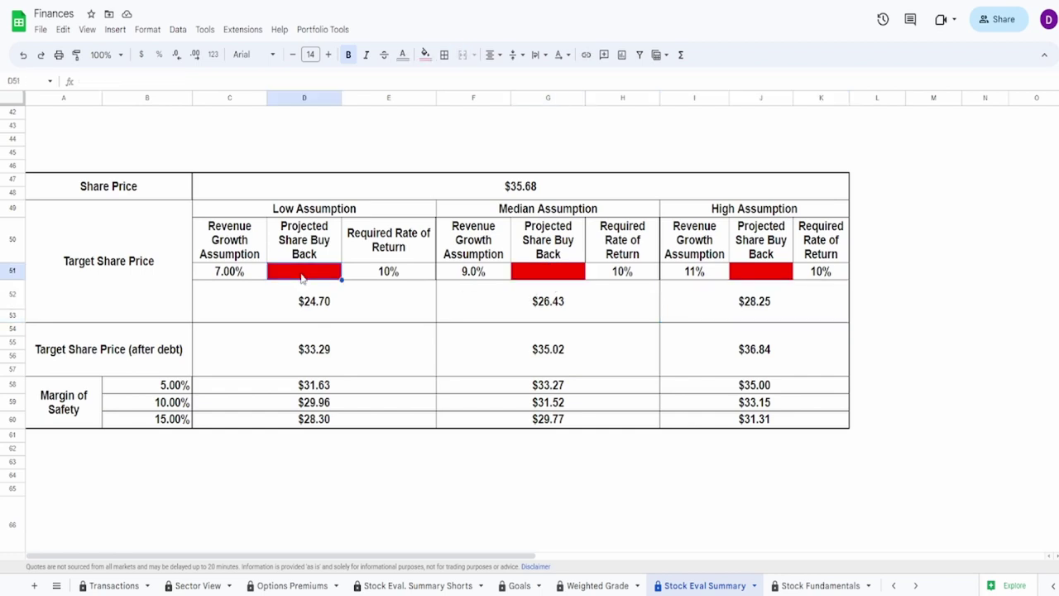
pyautogui.write('-5')
pyautogui.click(567, 276)
pyautogui.write('-3')
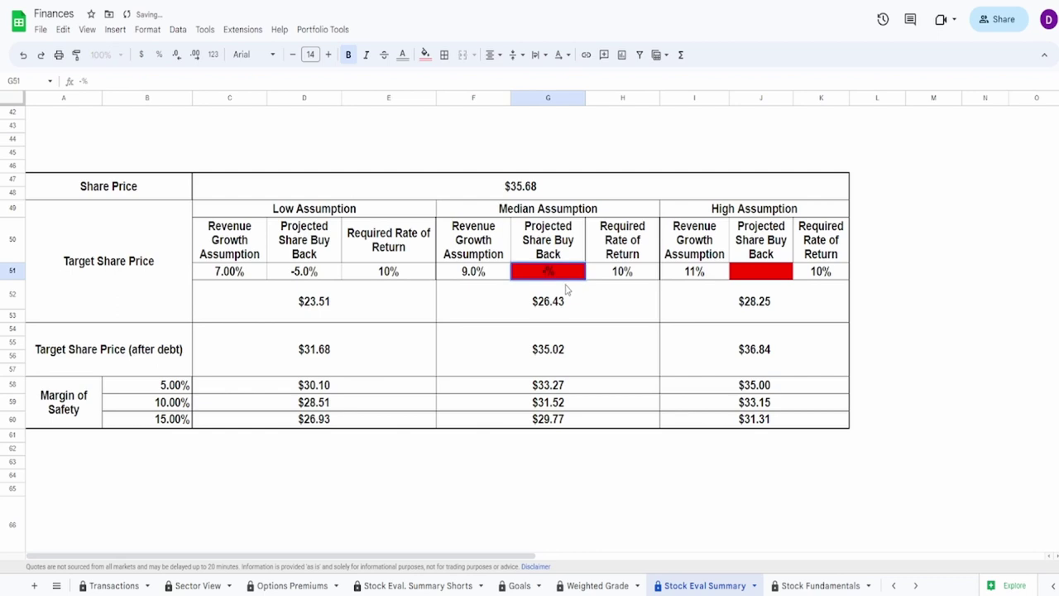
pyautogui.click(741, 275)
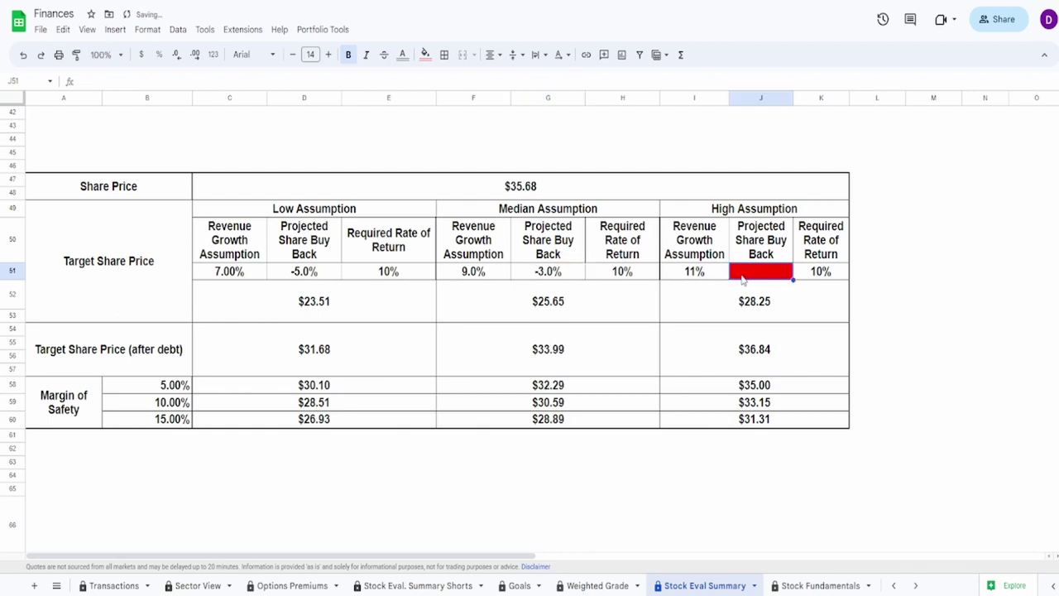
pyautogui.write('-1')
pyautogui.press('Return')
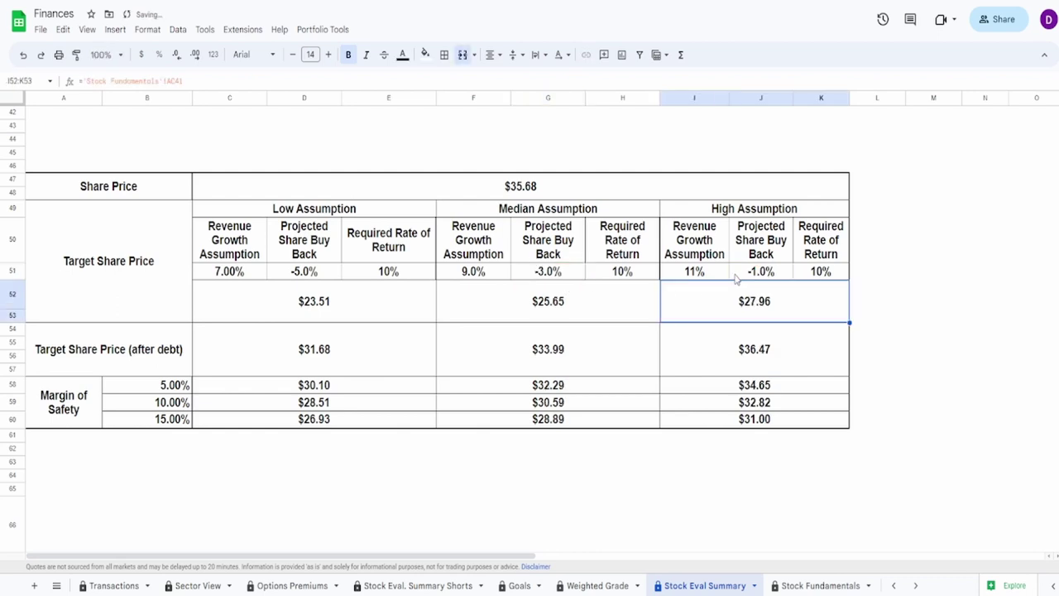
# - Compare the low and high assumptions' target share prices, both before and after debt
pyautogui.click(348, 304)
pyautogui.click(724, 296)
pyautogui.click(328, 373)
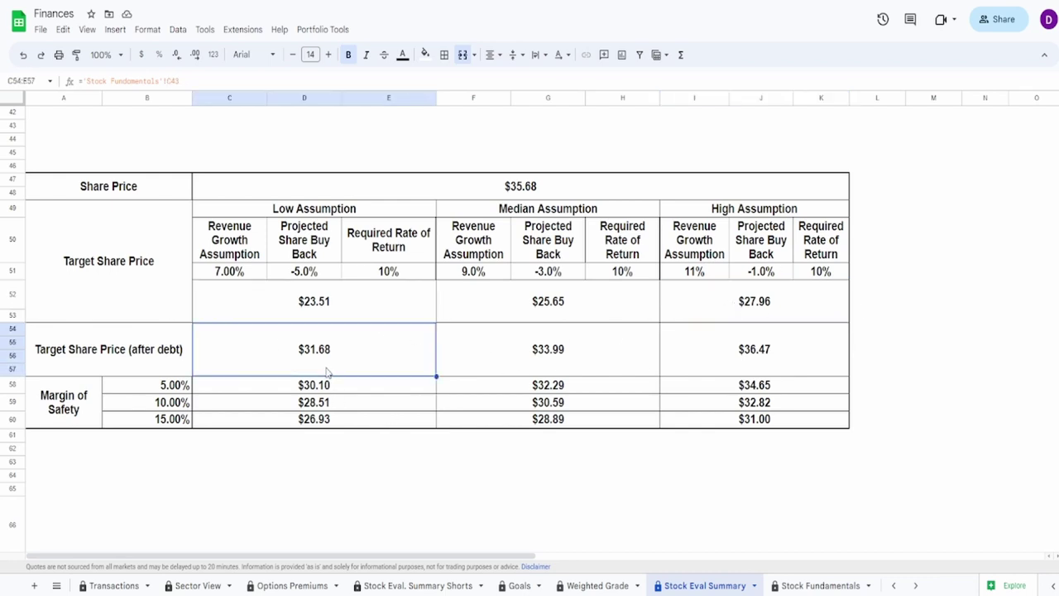
pyautogui.click(725, 351)
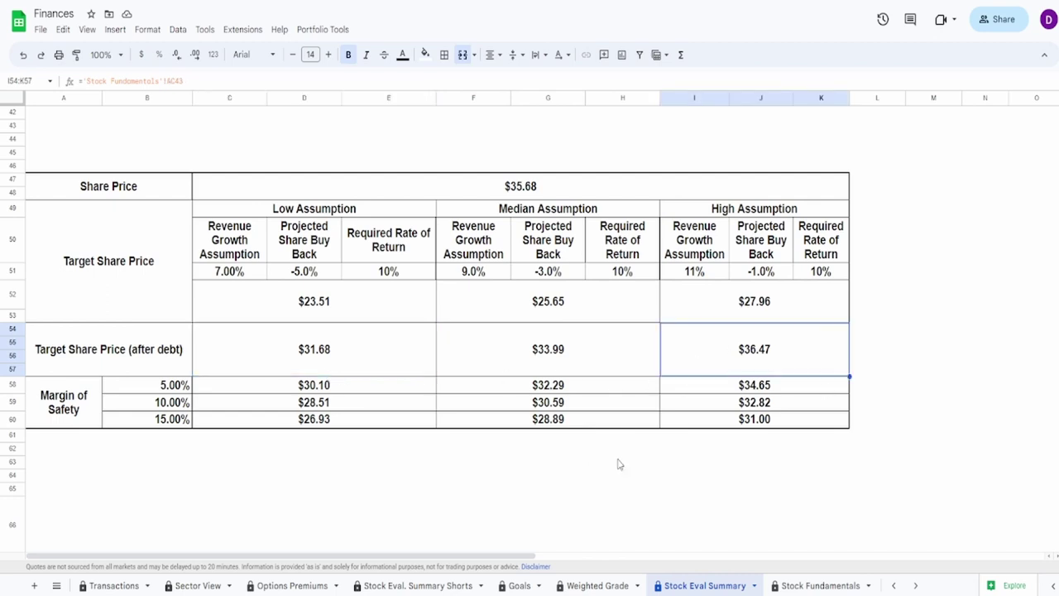
# - Examine the Margin of Safety prices, from the low assumption at 15% to the high assumption at 5%
pyautogui.moveTo(165, 382); pyautogui.dragTo(124, 422)
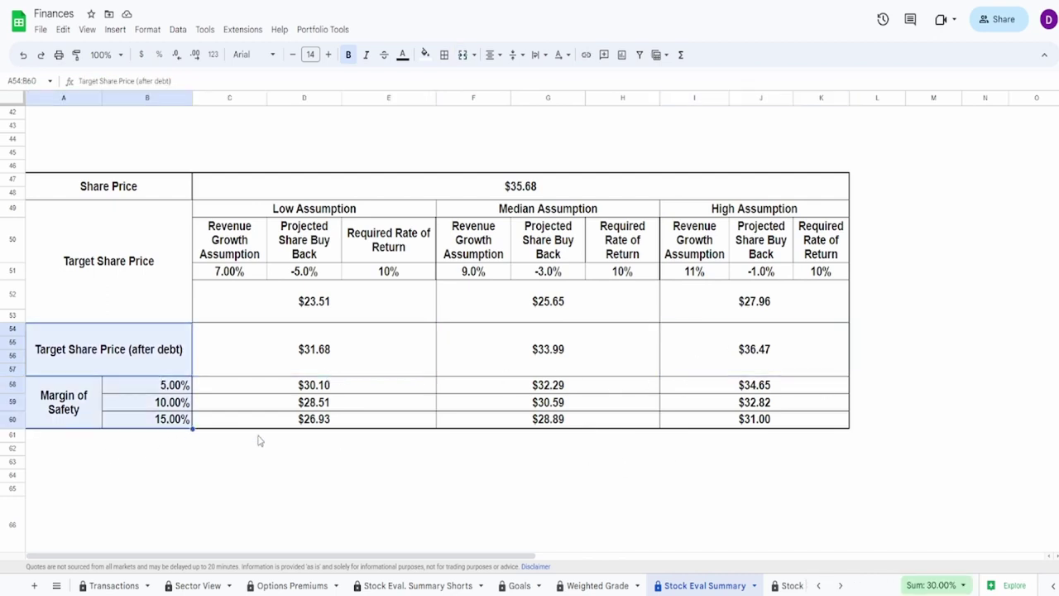
pyautogui.click(300, 422)
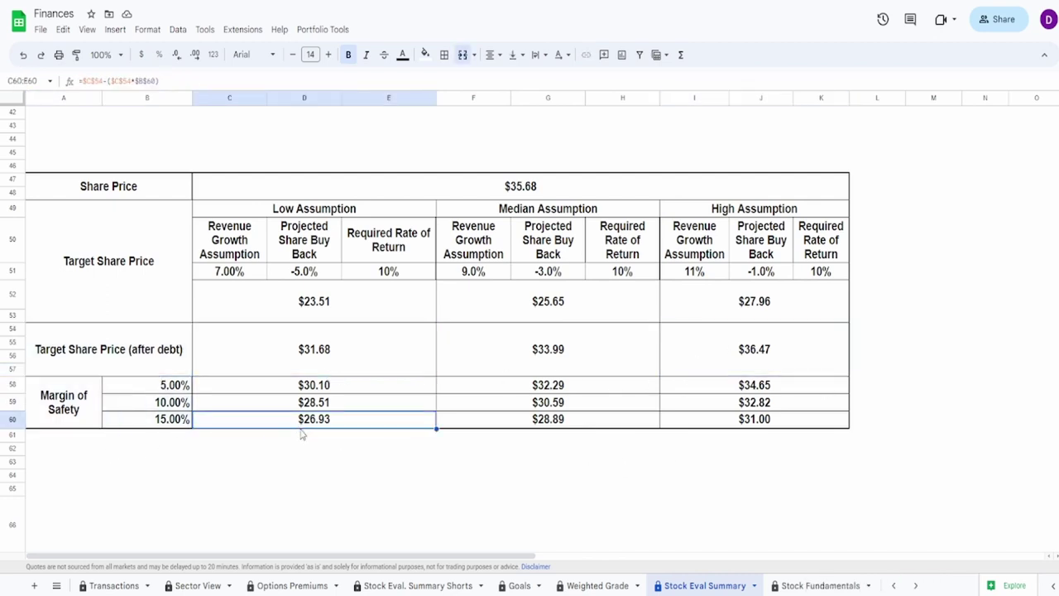
pyautogui.click(786, 376)
pyautogui.click(784, 386)
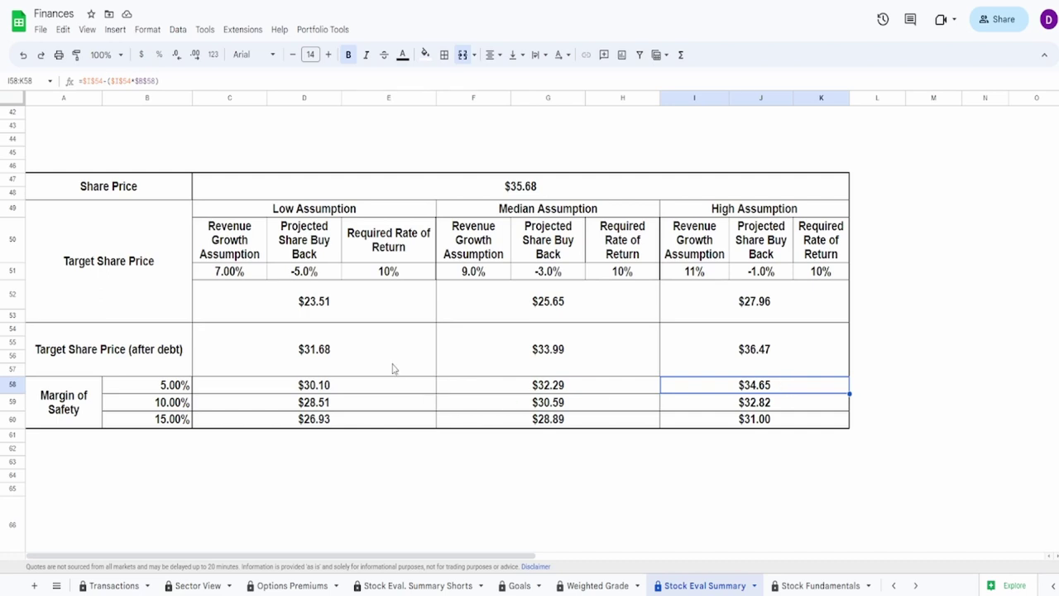
# - Review the after-debt target share prices across the assumptions and check the high assumption's revenue growth
pyautogui.click(276, 344)
pyautogui.keyDown('shift'); pyautogui.click(830, 319); pyautogui.keyUp('shift')
pyautogui.click(715, 369)
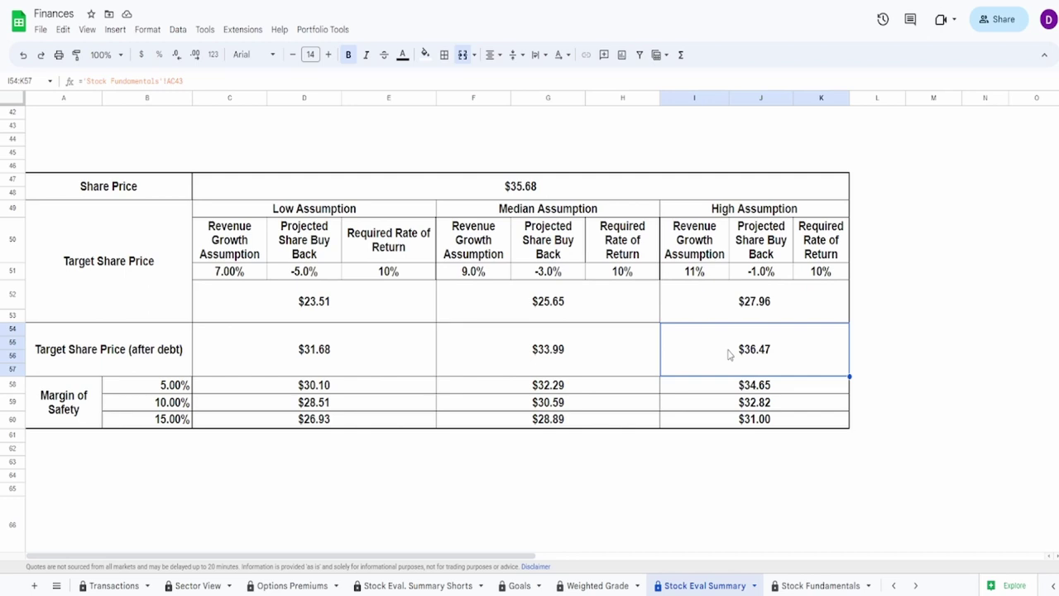
pyautogui.click(695, 268)
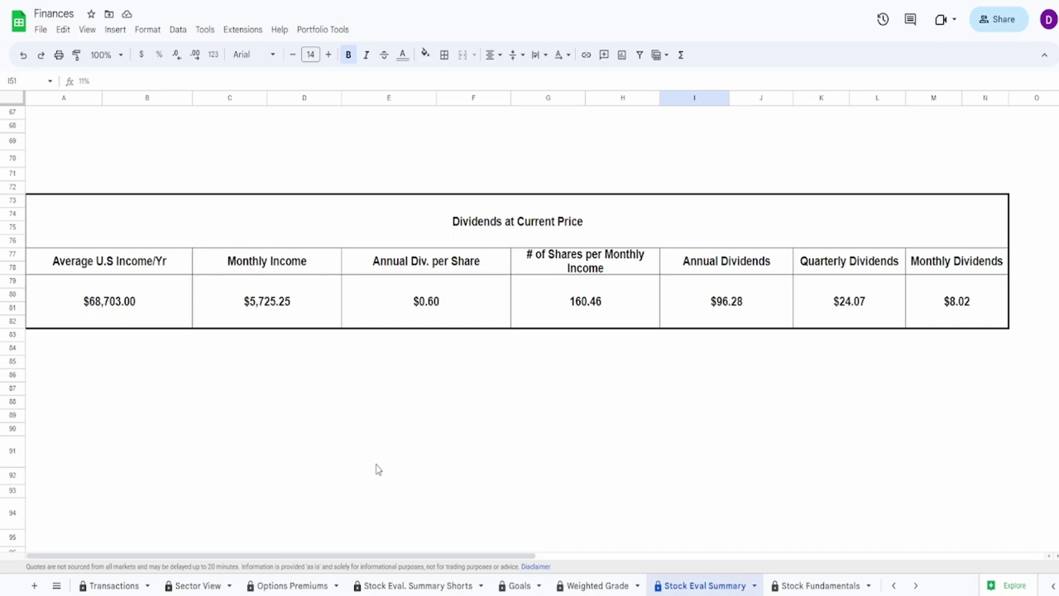
# - Examine the monthly income and annual dividends in the Dividends at Current Price table
pyautogui.click(328, 301)
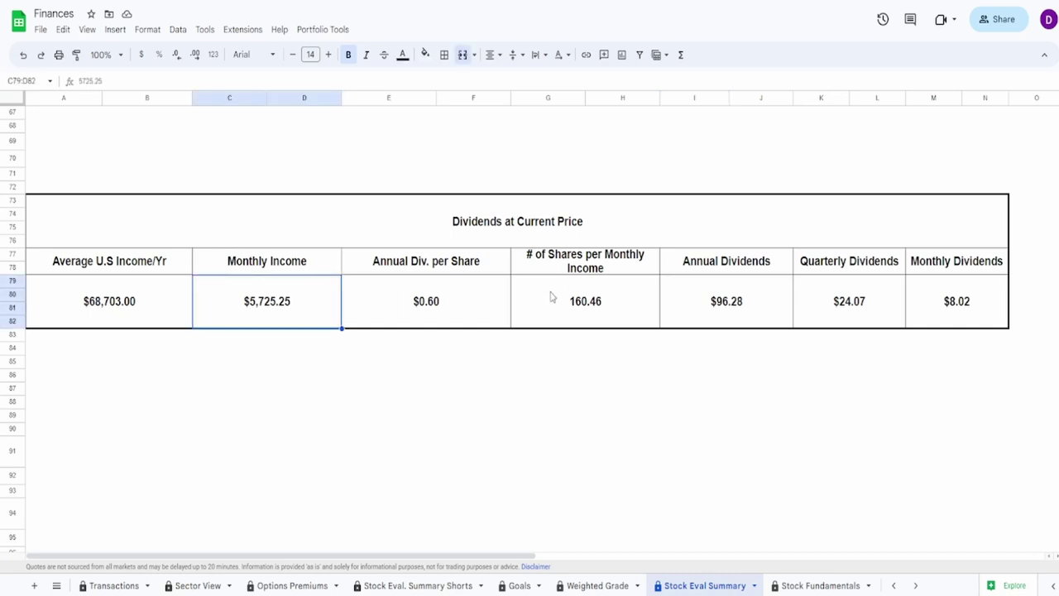
pyautogui.click(720, 306)
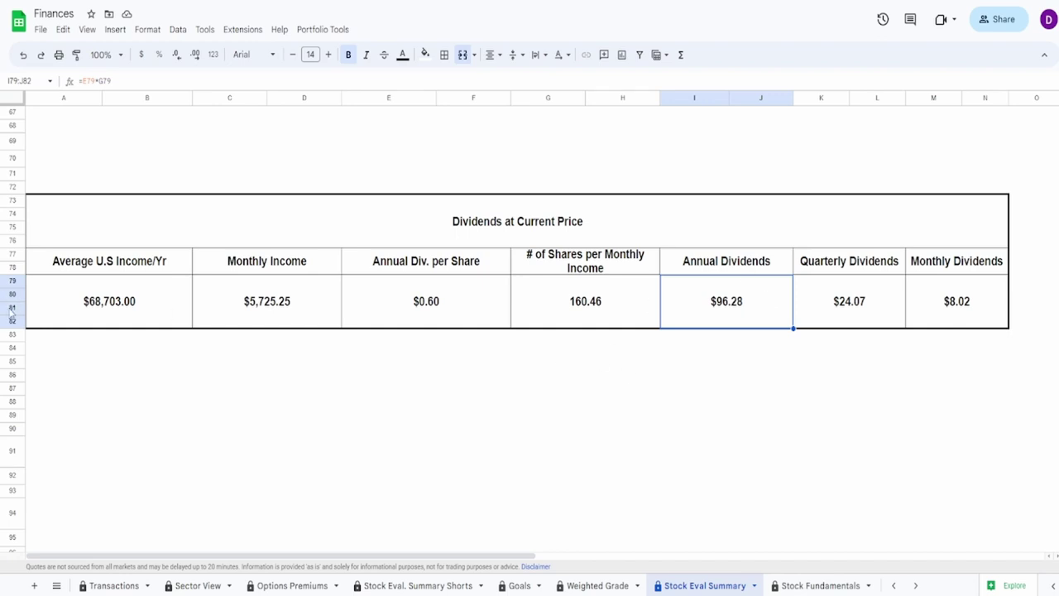